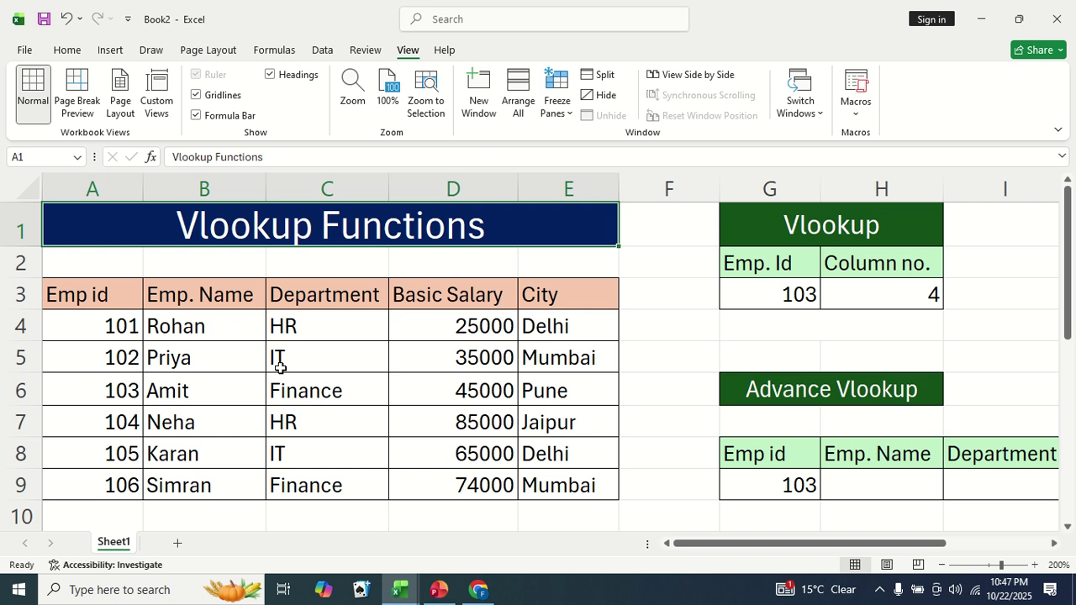
Start a VLOOKUP formula in the merged cell G4 with the Emp. Id cell G3 as the lookup value.
{"action": "key", "text": "Down"}
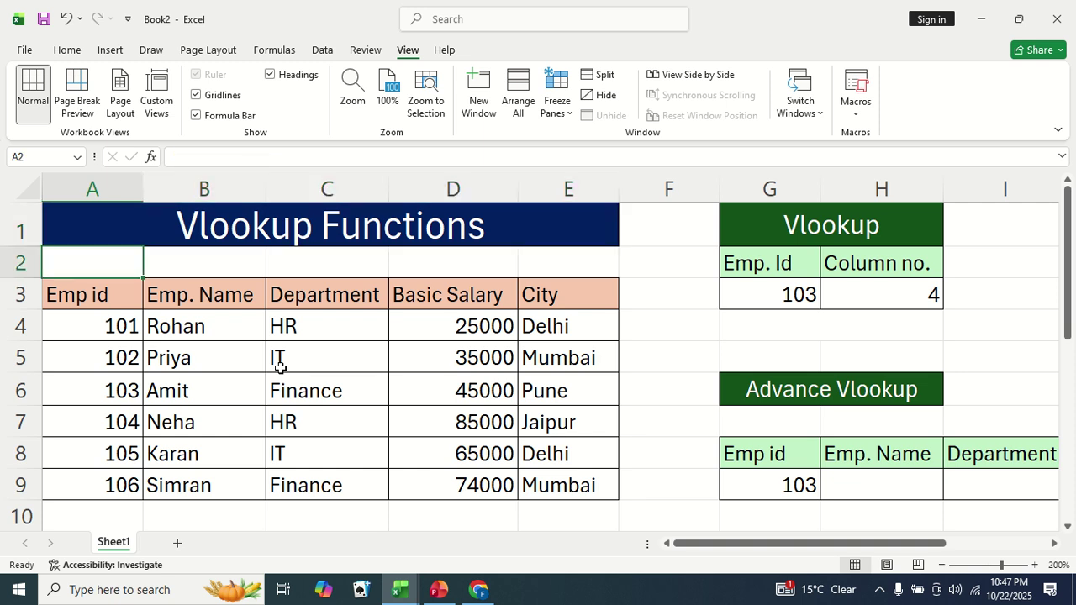
{"action": "key", "text": "Right"}
{"action": "key", "text": "Right"}
{"action": "key", "text": "Right"}
{"action": "key", "text": "Right"}
{"action": "key", "text": "Right"}
{"action": "key", "text": "Right"}
{"action": "key", "text": "Down"}
{"action": "key", "text": "Down"}
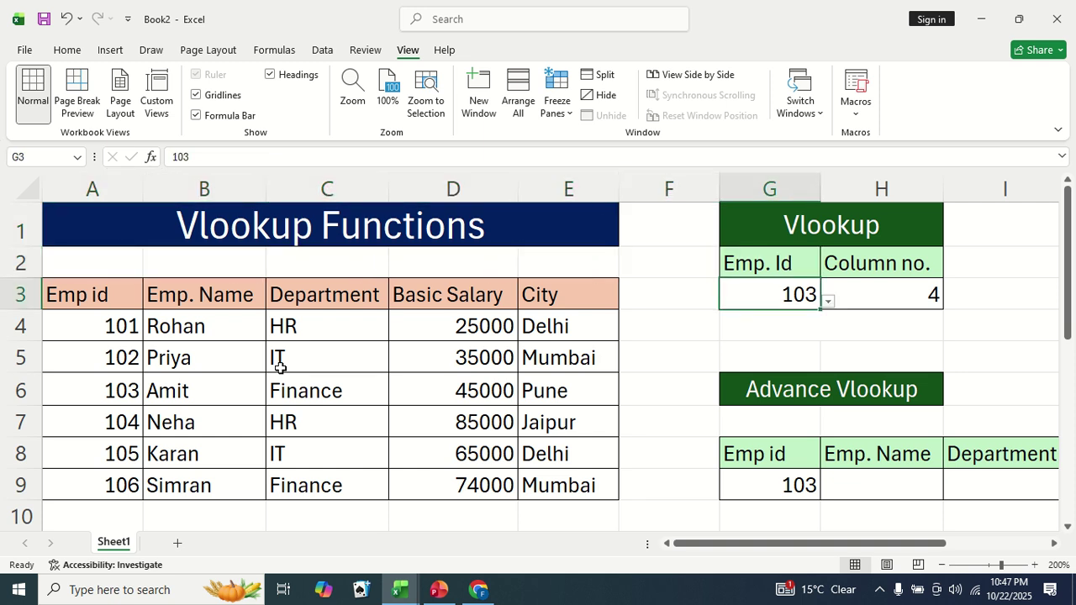
{"action": "type", "text": "=vl"}
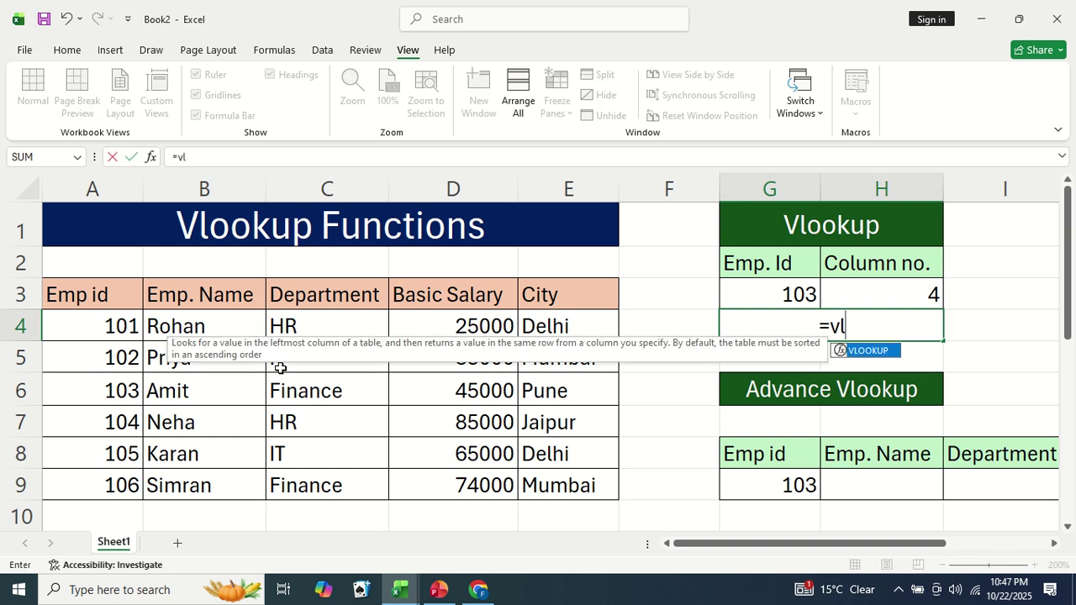
{"action": "key", "text": "Tab"}
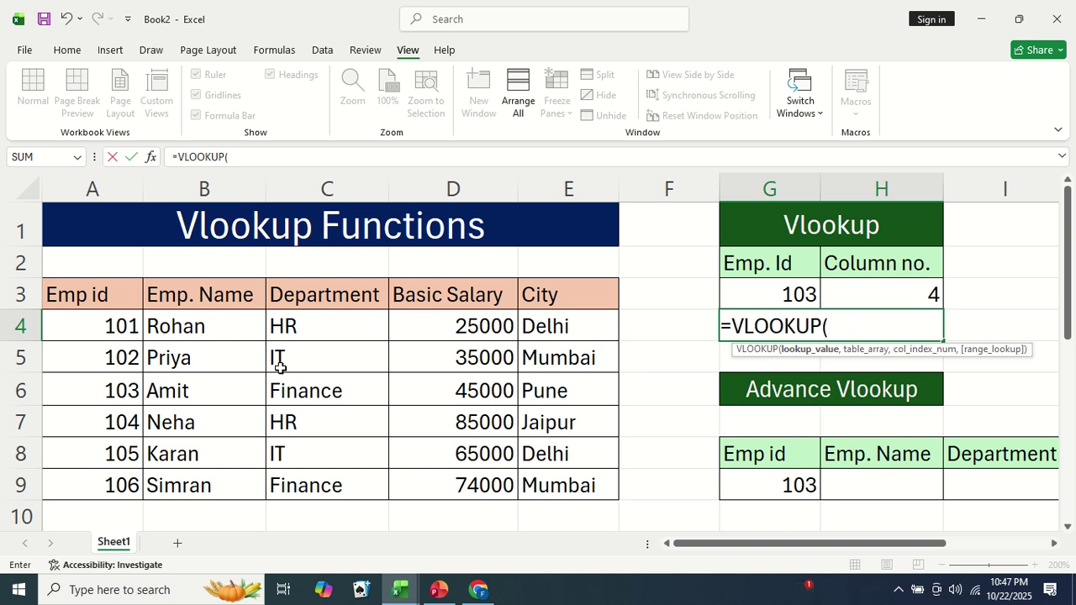
{"action": "key", "text": "Up"}
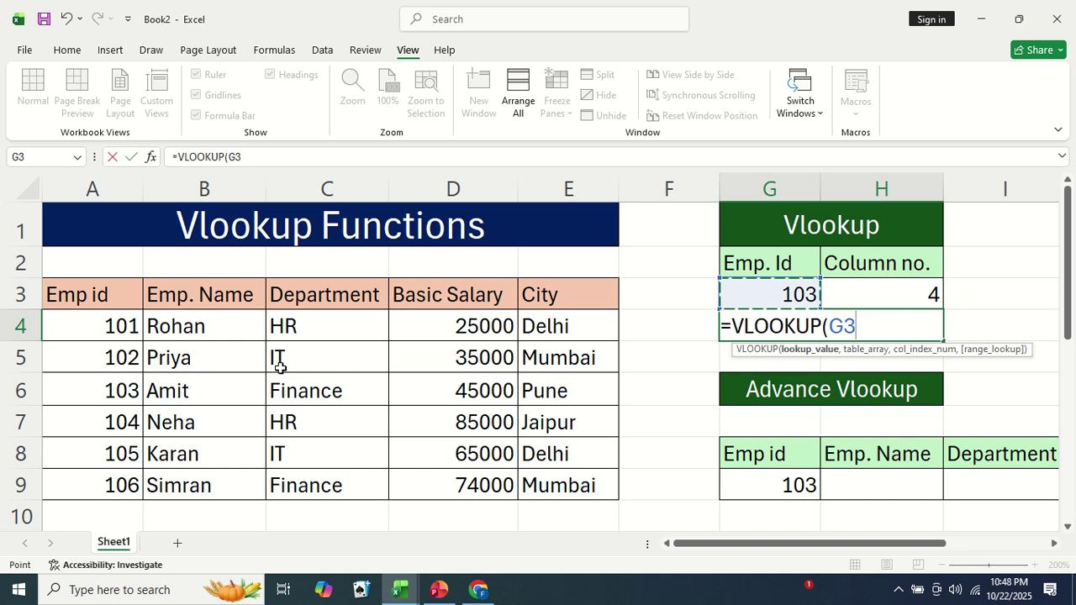
{"action": "type", "text": ","}
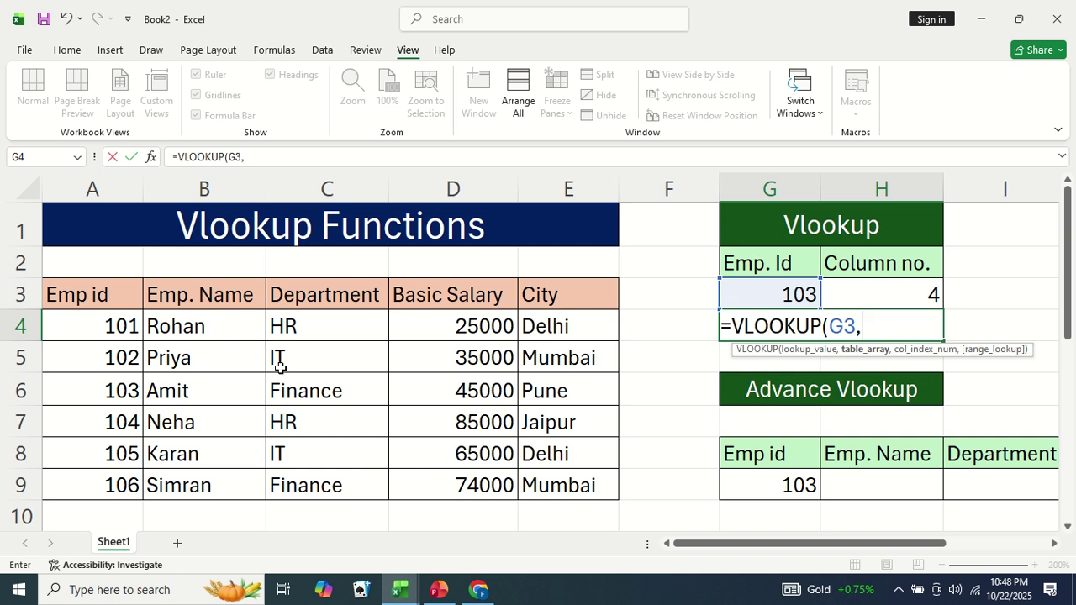
Set the VLOOKUP table array to the whole employee table with its headers, A3:E9.
{"action": "key", "text": "Left"}
{"action": "key", "text": "Left"}
{"action": "key", "text": "Left"}
{"action": "key", "text": "Left"}
{"action": "key", "text": "Left"}
{"action": "key", "text": "Left"}
{"action": "key", "text": "Up"}
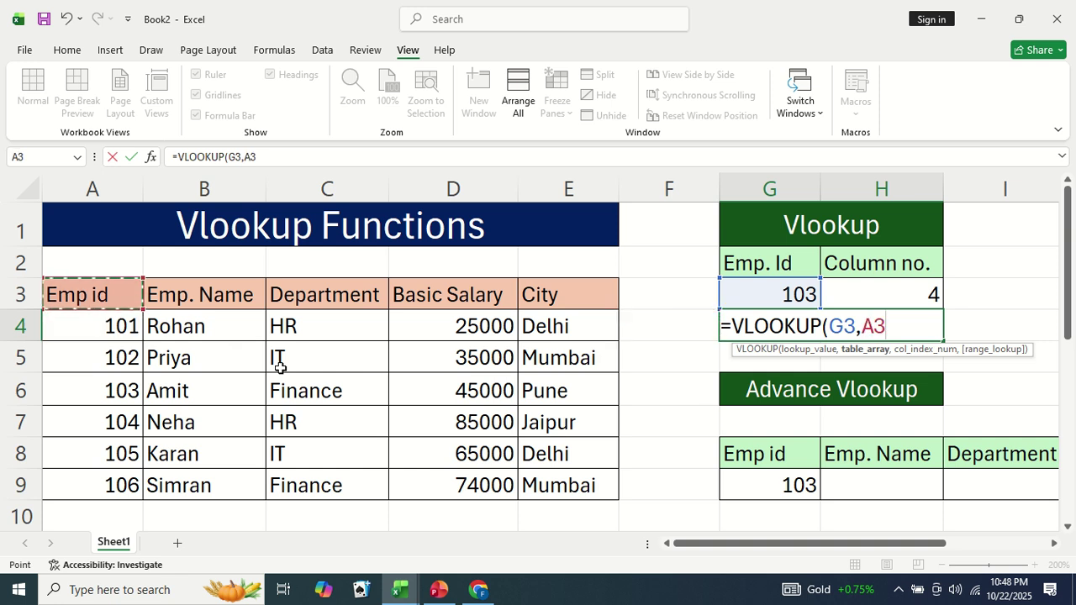
{"action": "key", "text": "ctrl+shift+Right"}
{"action": "key", "text": "ctrl+shift+Down"}
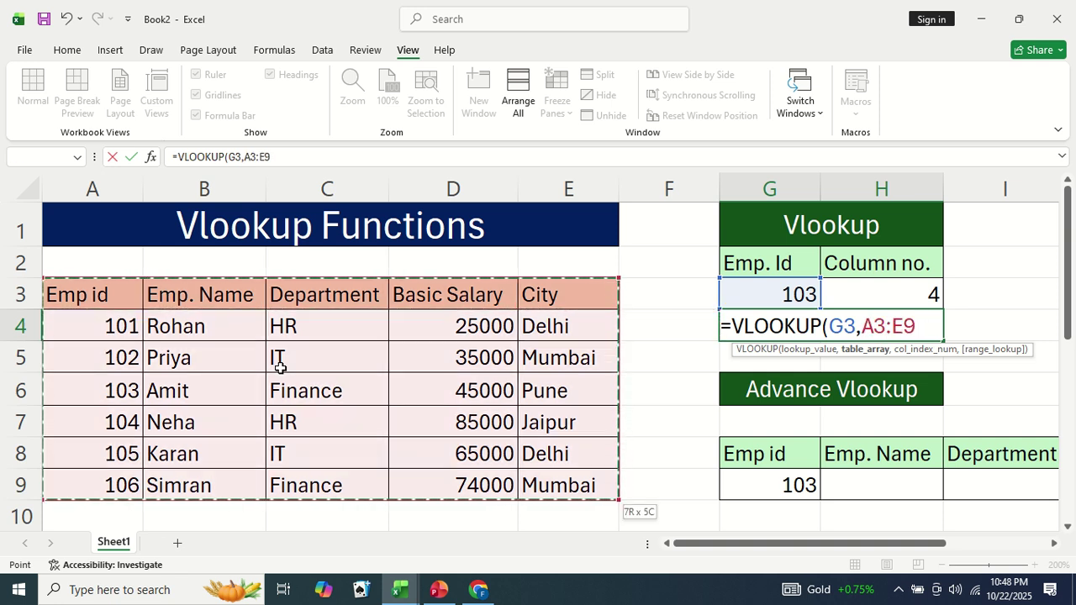
{"action": "type", "text": ","}
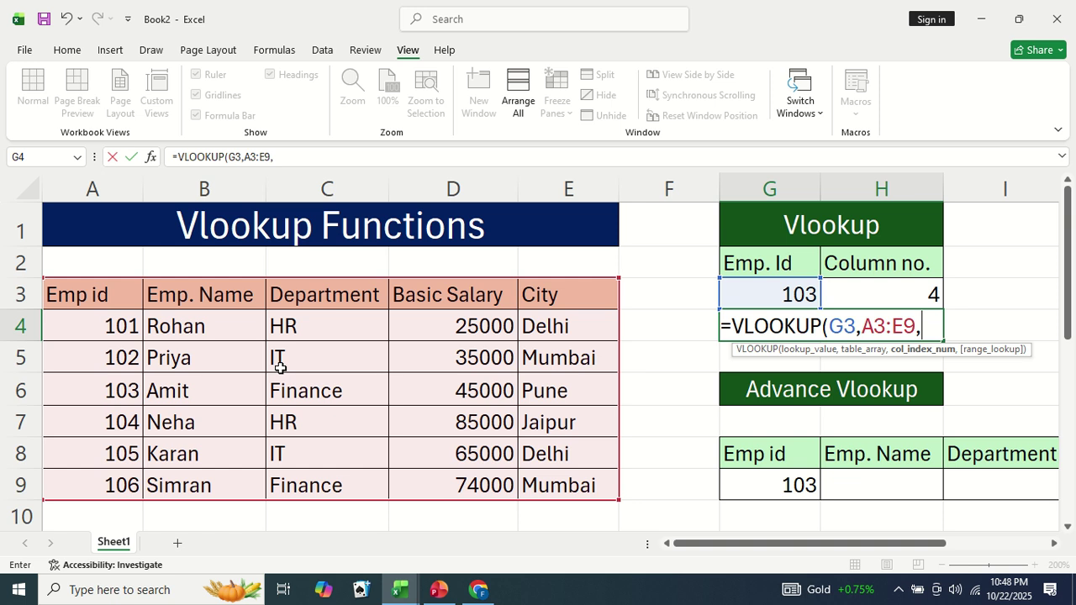
Complete the VLOOKUP formula with H3 as the column index and 0 for an exact match.
{"action": "key", "text": "Up"}
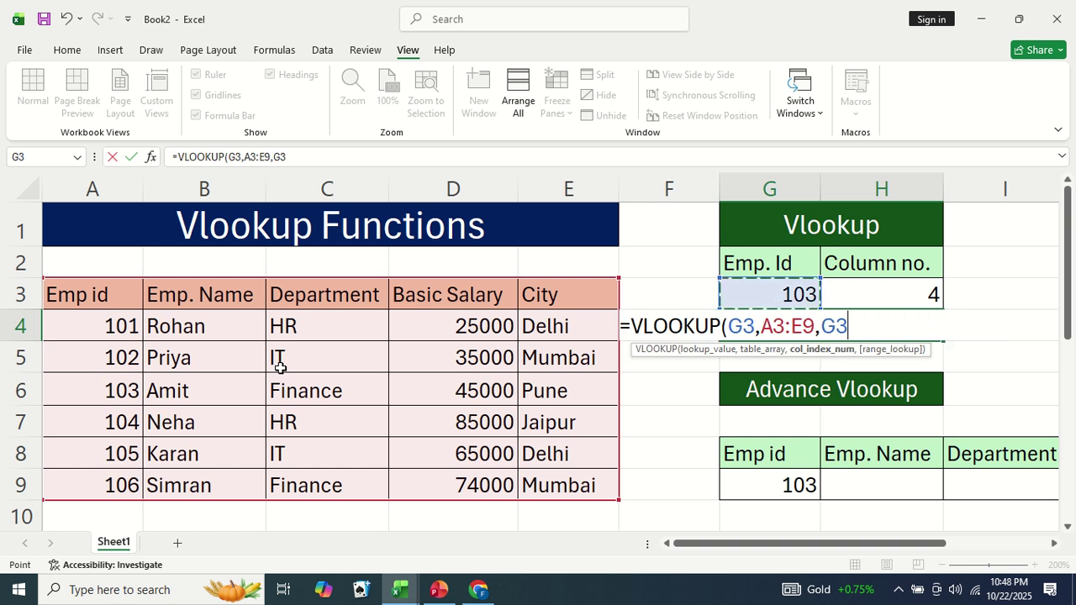
{"action": "key", "text": "Right"}
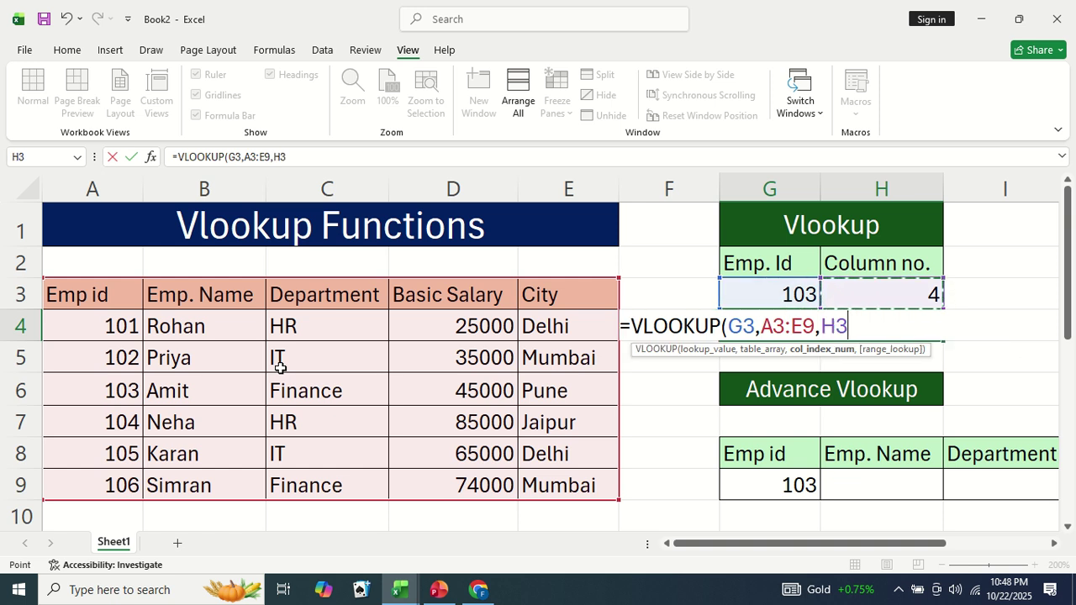
{"action": "type", "text": ","}
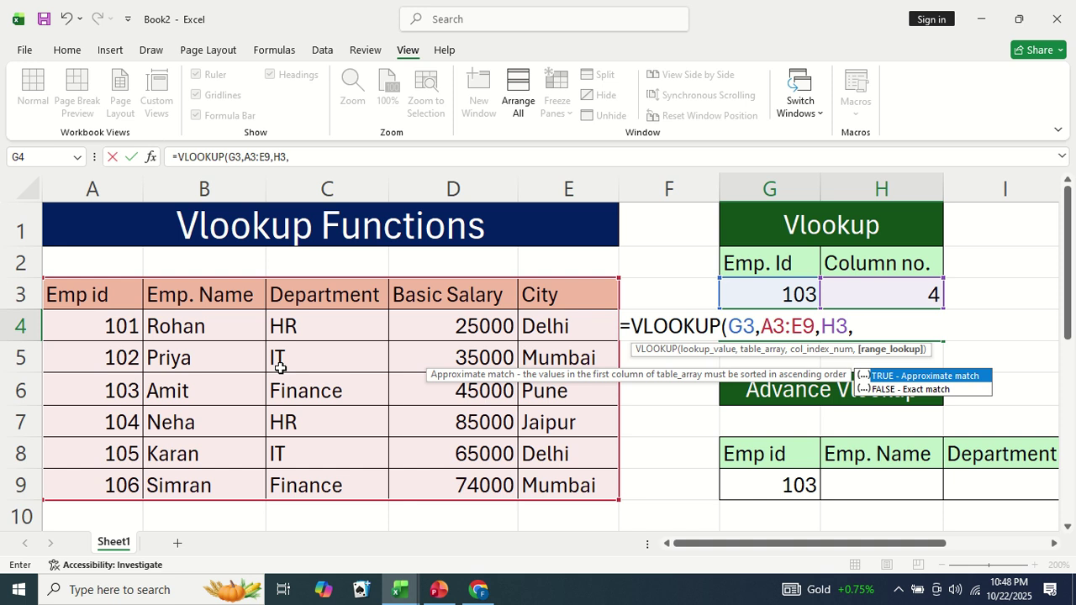
{"action": "type", "text": "0)"}
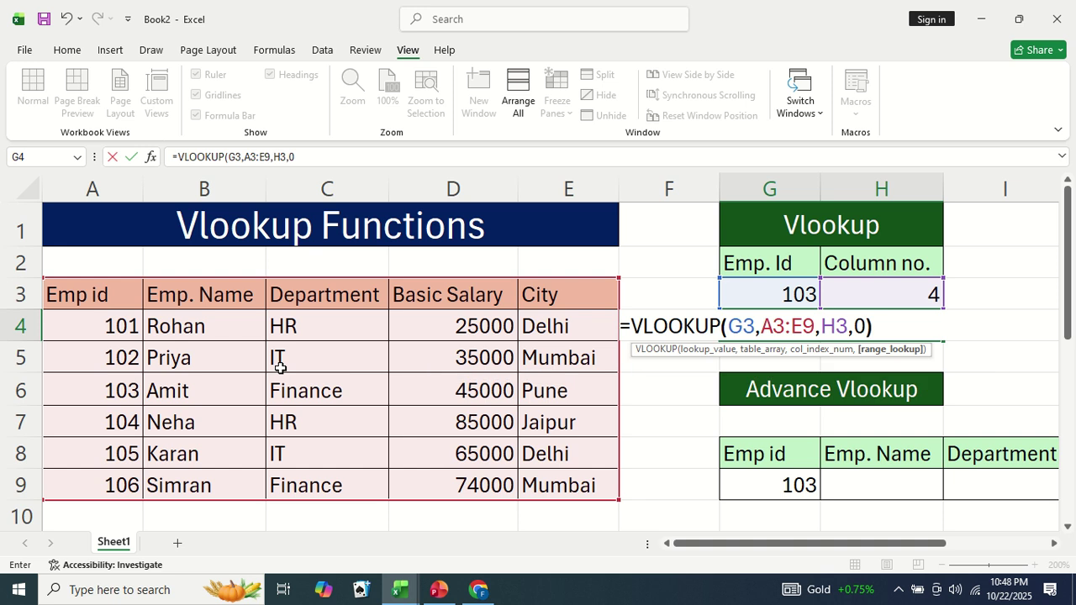
{"action": "key", "text": "Return"}
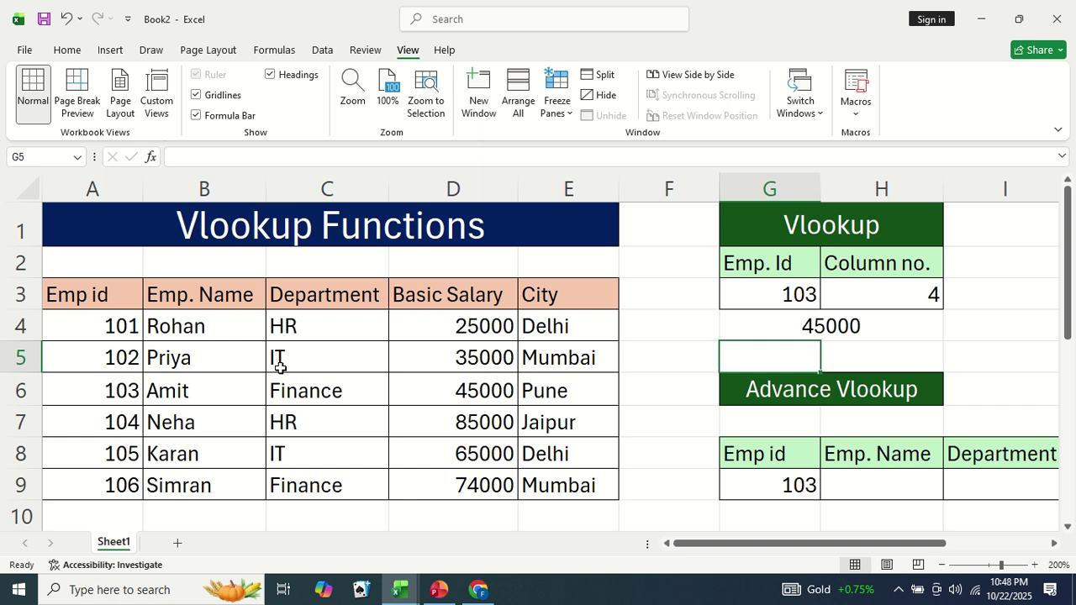
Go through the employee table's headers from Emp id to City to check the column positions.
{"action": "key", "text": "Left"}
{"action": "key", "text": "Home"}
{"action": "key", "text": "Right"}
{"action": "key", "text": "Up"}
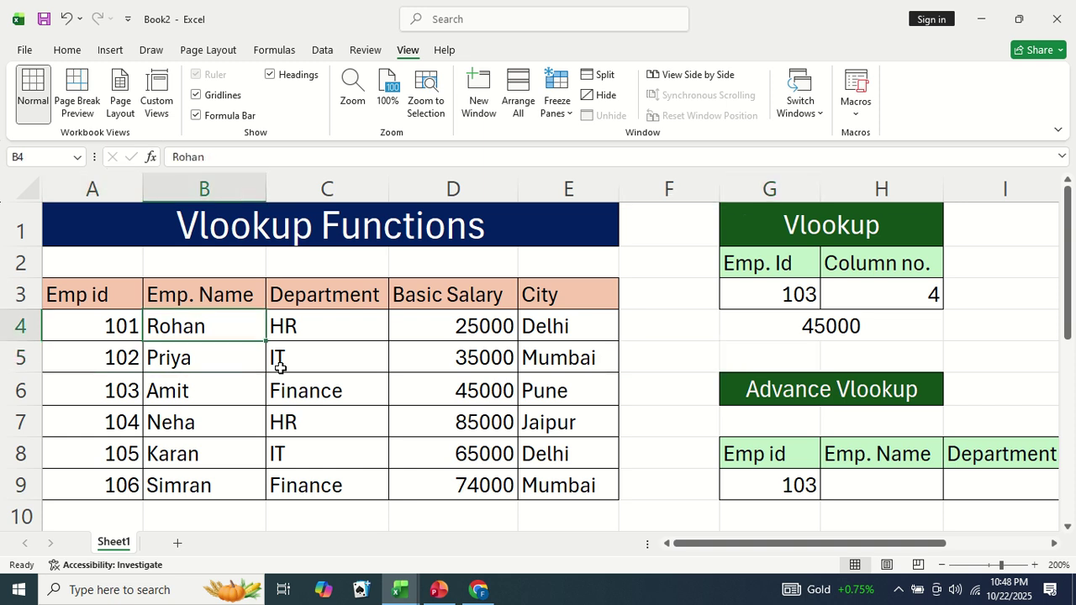
{"action": "key", "text": "Up"}
{"action": "key", "text": "Left"}
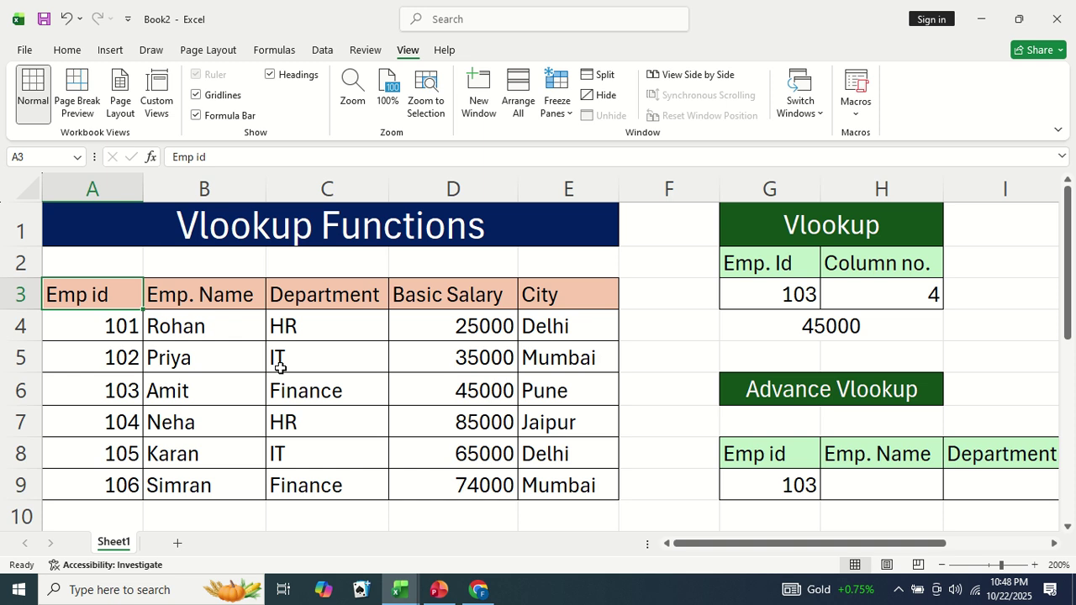
{"action": "key", "text": "Right"}
{"action": "key", "text": "Right"}
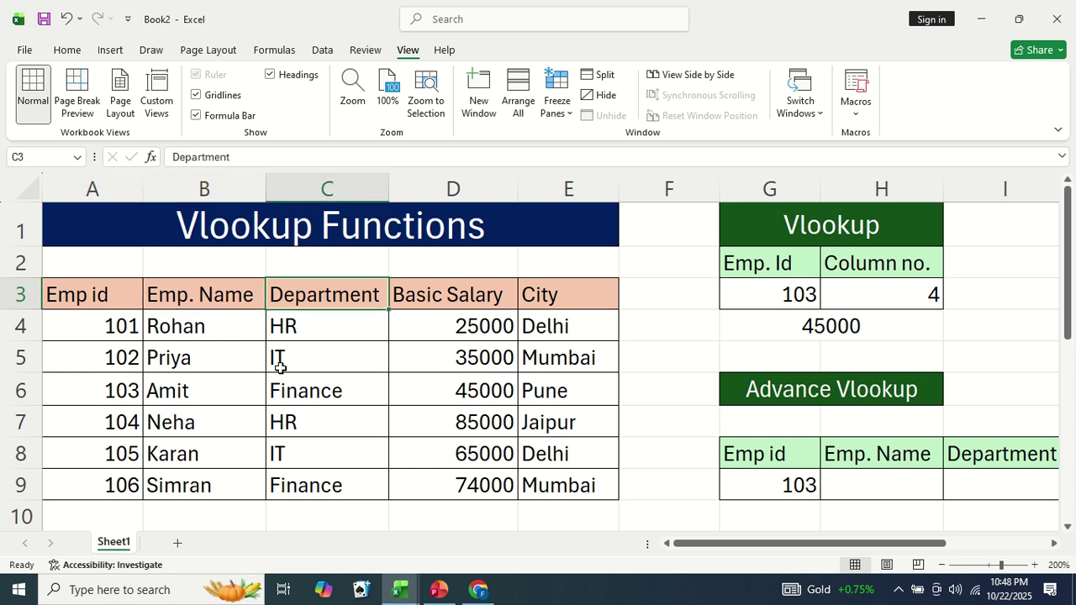
{"action": "key", "text": "Right"}
{"action": "key", "text": "Right"}
{"action": "key", "text": "Down"}
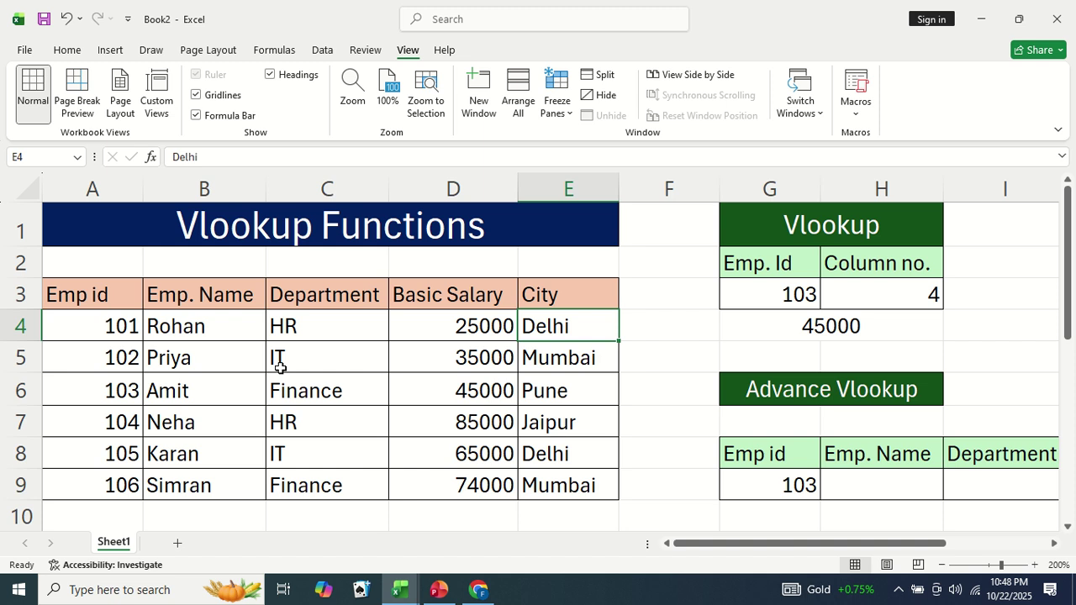
Set the Column no. value in H3 to 5 so that the lookup returns the city.
{"action": "key", "text": "Right"}
{"action": "key", "text": "Right"}
{"action": "key", "text": "Right"}
{"action": "key", "text": "Up"}
{"action": "key", "text": "Left"}
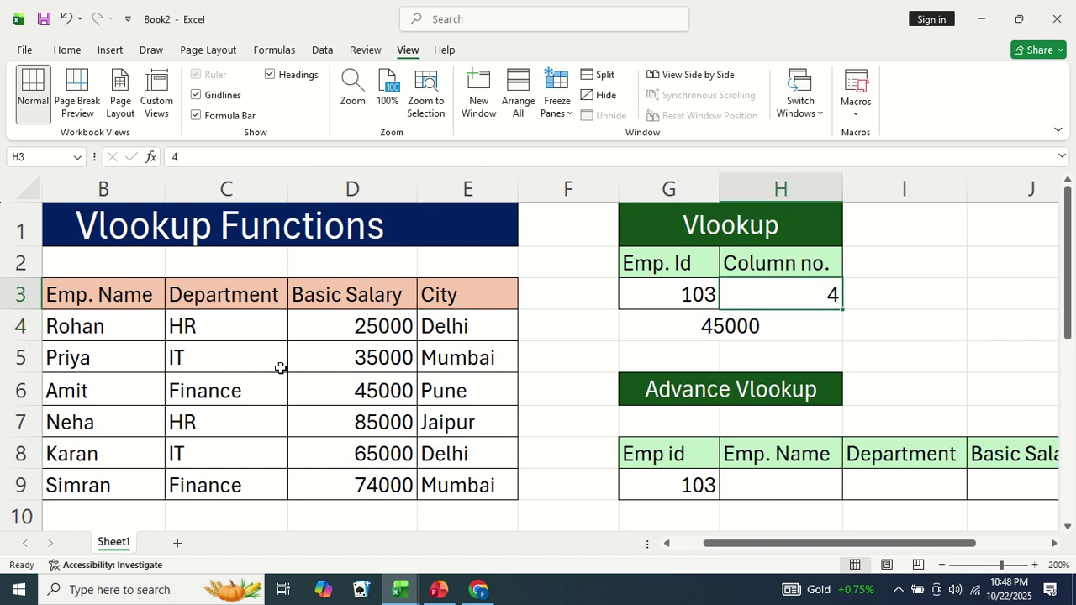
{"action": "type", "text": "5"}
{"action": "key", "text": "Return"}
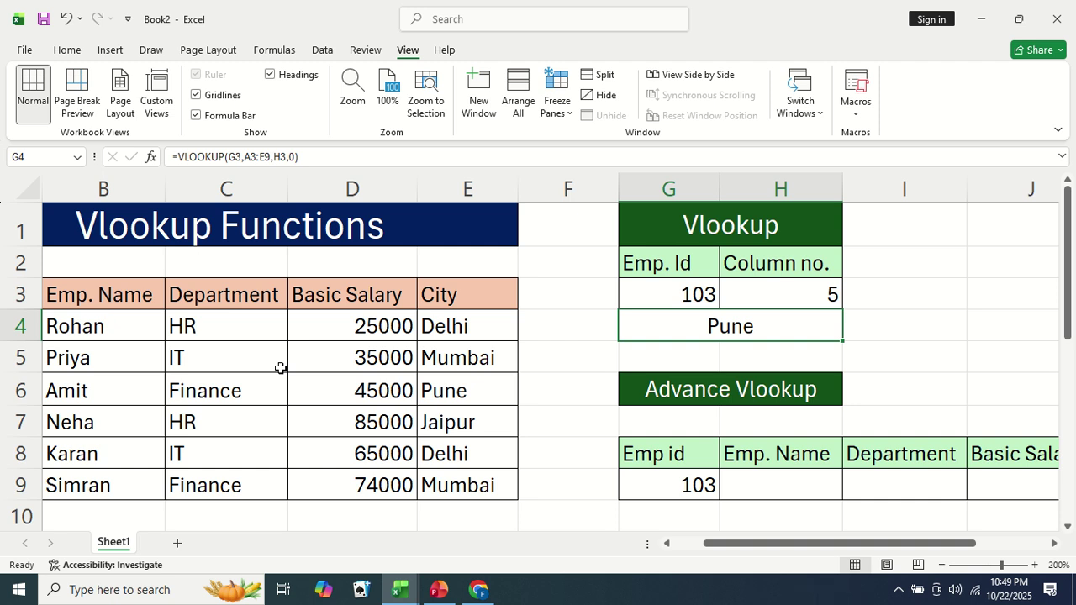
Choose 104 as the Emp. Id in cell G3 from its list of allowed values.
{"action": "key", "text": "Up"}
{"action": "key", "text": "Left"}
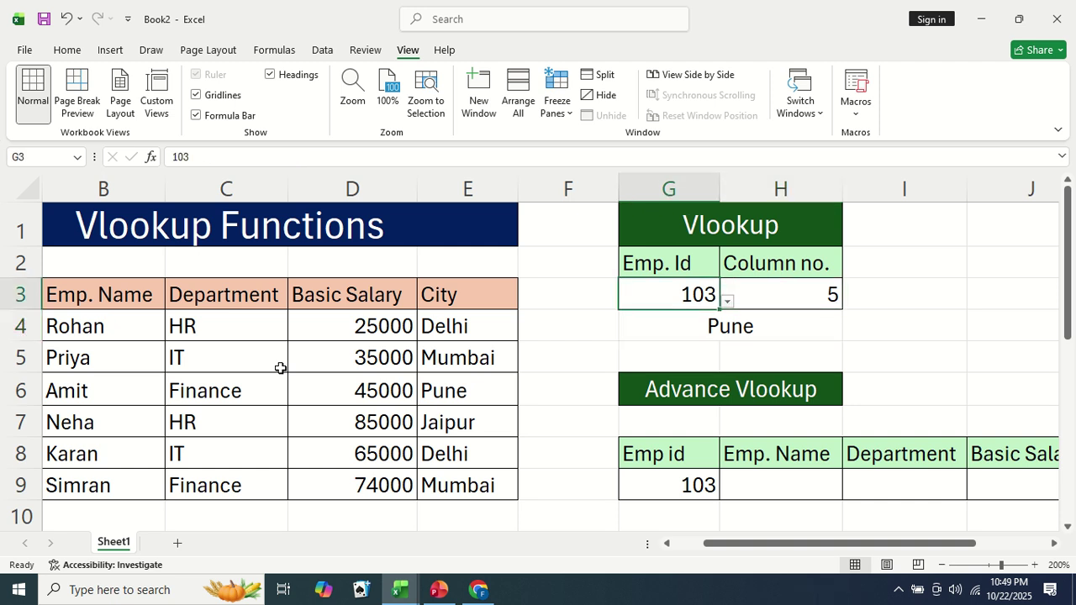
{"action": "key", "text": "alt+Down"}
{"action": "key", "text": "Down"}
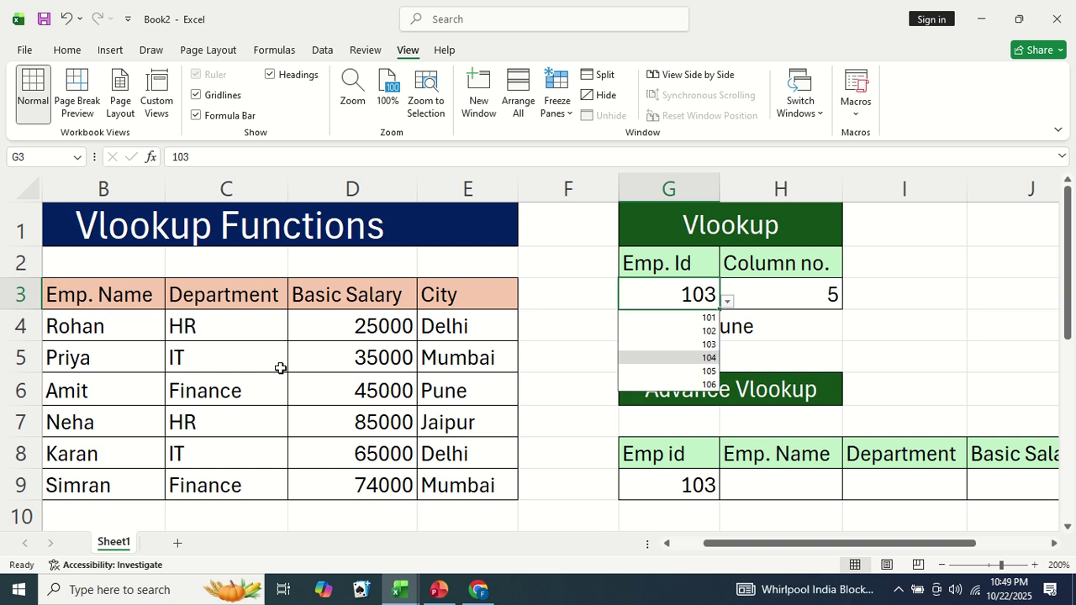
{"action": "key", "text": "Return"}
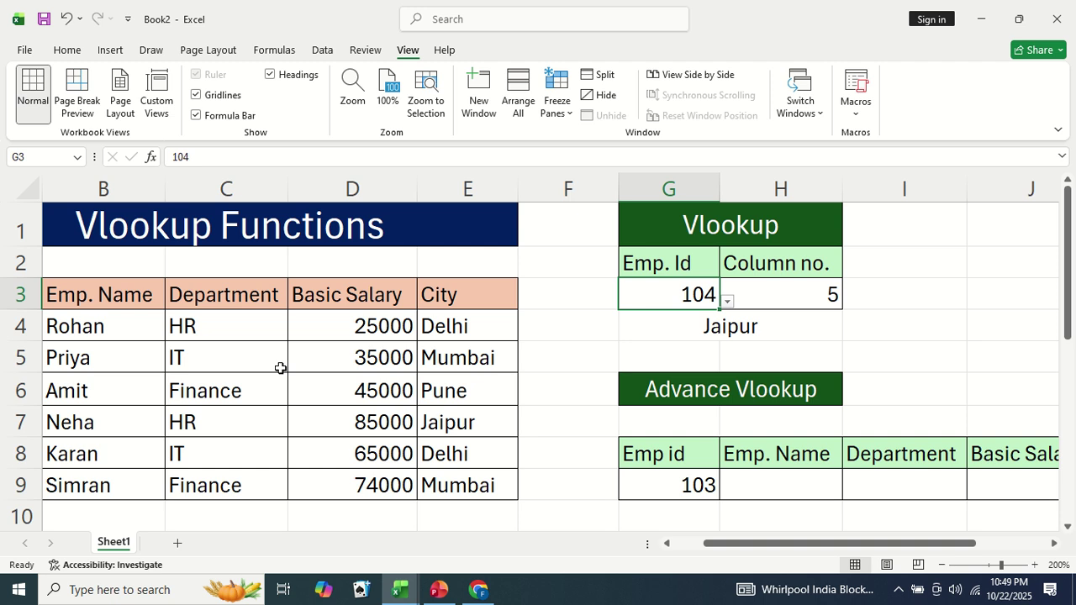
Add borders to the merged lookup result cell G4:H4.
{"action": "key", "text": "Down"}
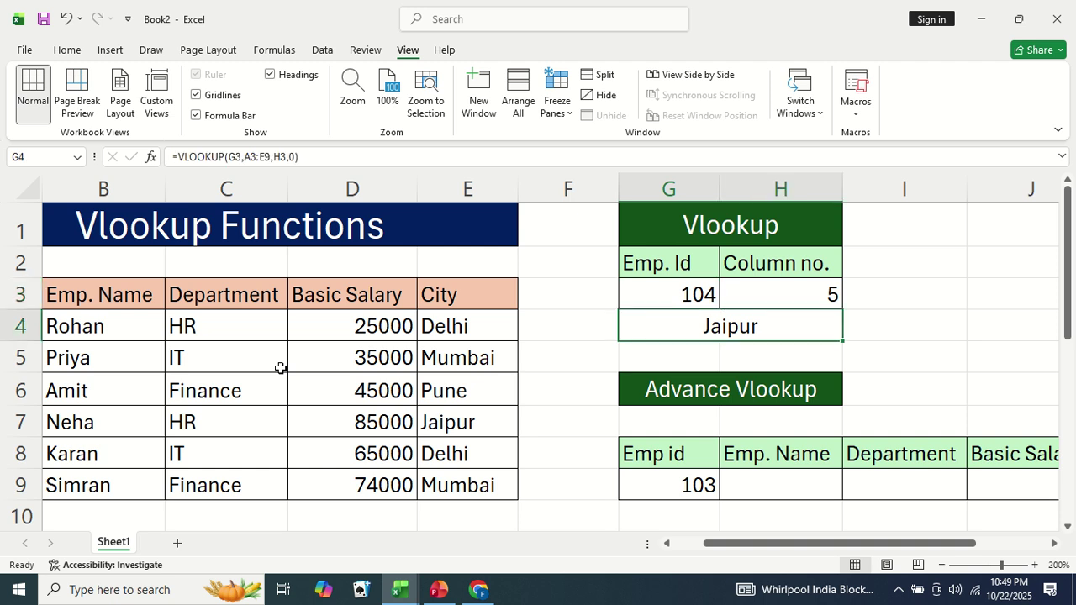
{"action": "key", "text": "alt+h"}
{"action": "key", "text": "Down"}
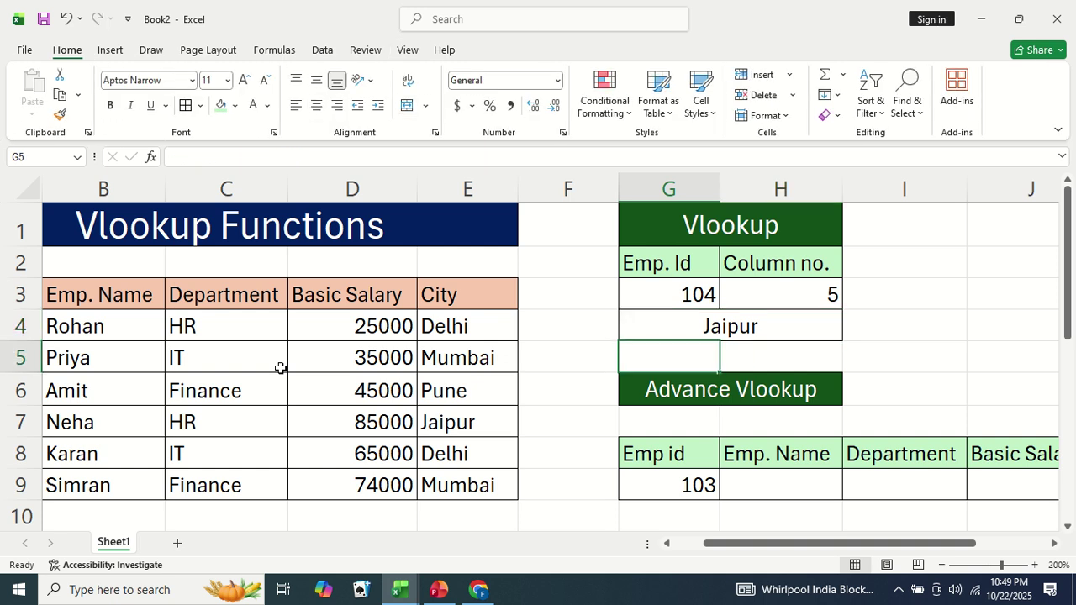
{"action": "key", "text": "Down"}
{"action": "key", "text": "Down"}
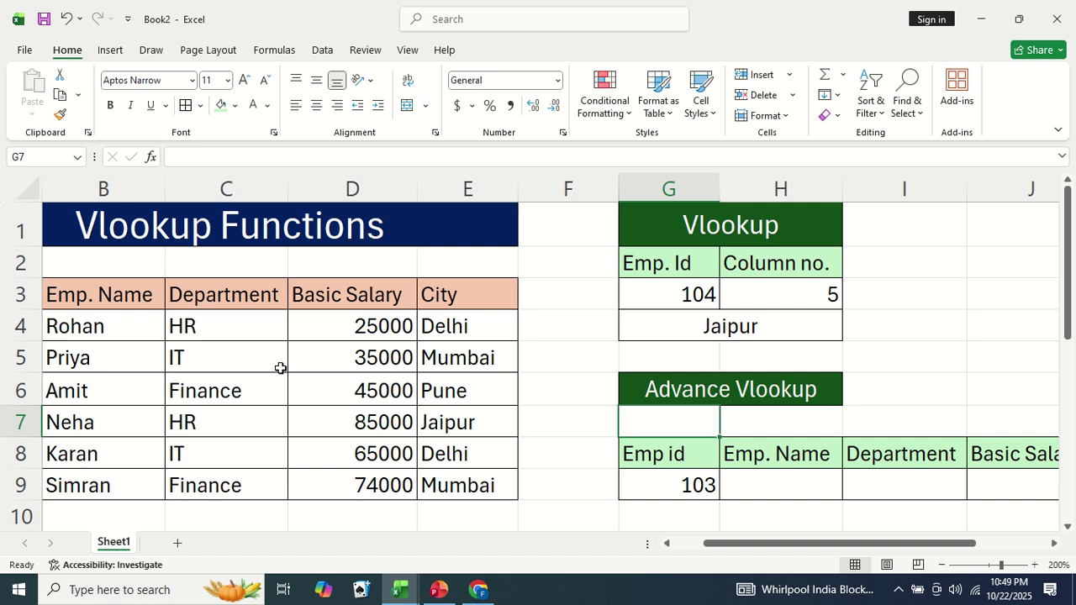
Examine the record of employee 104 in row 7 of the table to check the lookup result.
{"action": "key", "text": "Left"}
{"action": "key", "text": "Left"}
{"action": "key", "text": "Left"}
{"action": "key", "text": "Left"}
{"action": "key", "text": "Left"}
{"action": "key", "text": "Left"}
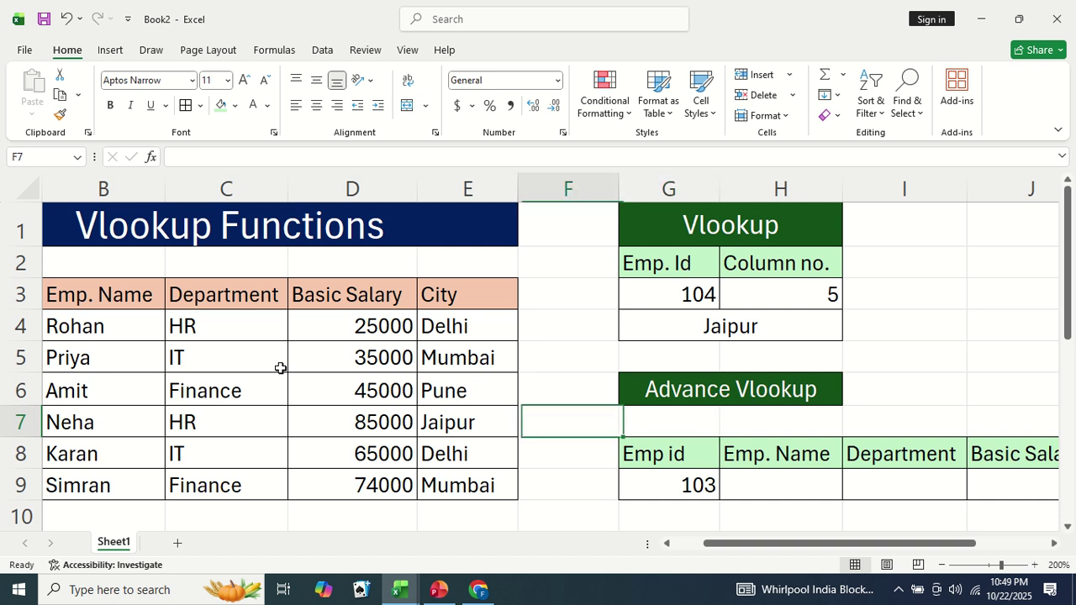
{"action": "key", "text": "Right"}
{"action": "key", "text": "Right"}
{"action": "key", "text": "Right"}
{"action": "key", "text": "Right"}
{"action": "key", "text": "Right"}
{"action": "key", "text": "Right"}
{"action": "key", "text": "Right"}
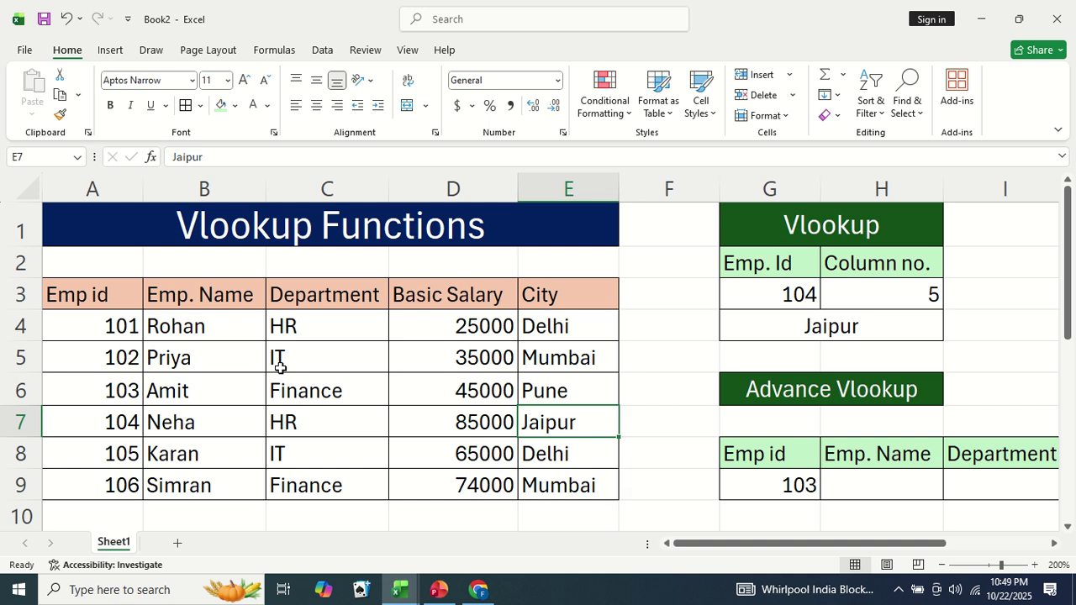
Start a VLOOKUP formula across the Advance Vlookup result cells H9:K9 with G9 as the lookup value.
{"action": "key", "text": "Down"}
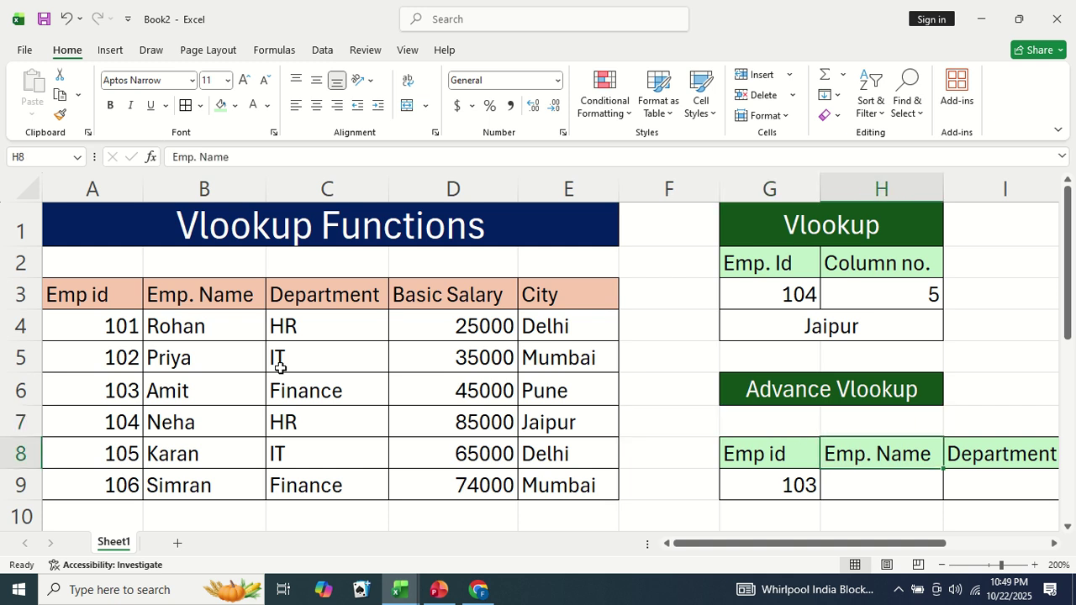
{"action": "key", "text": "Down"}
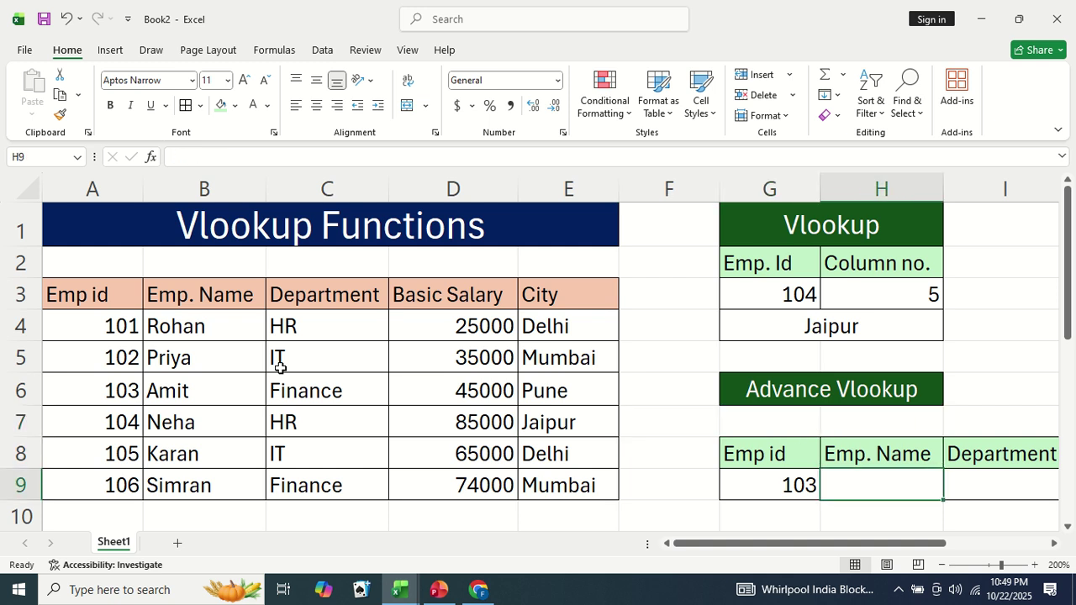
{"action": "key", "text": "shift+Right"}
{"action": "key", "text": "shift+Right"}
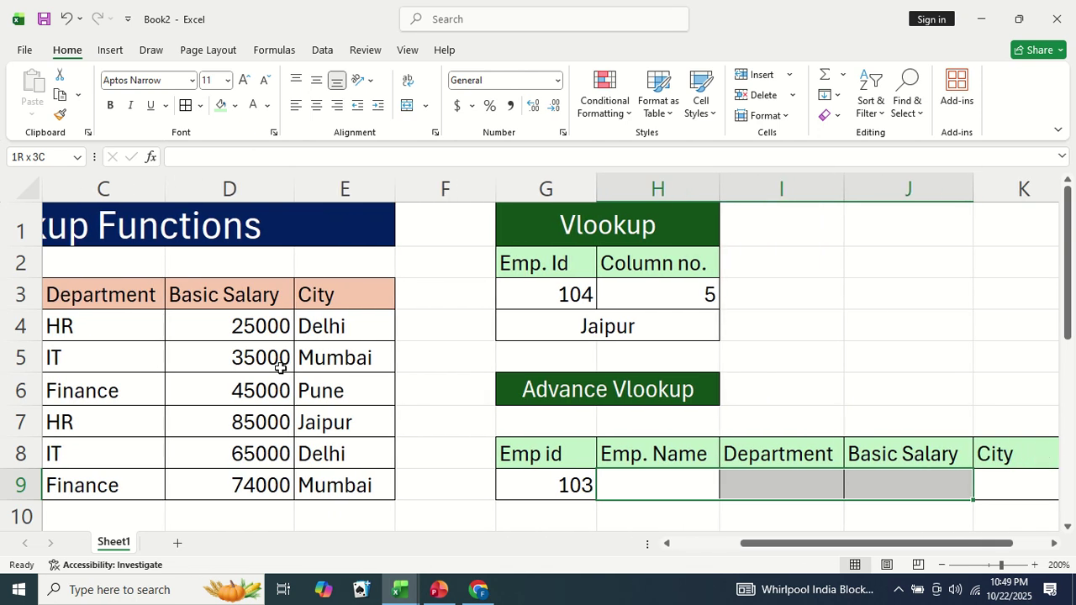
{"action": "key", "text": "shift+Right"}
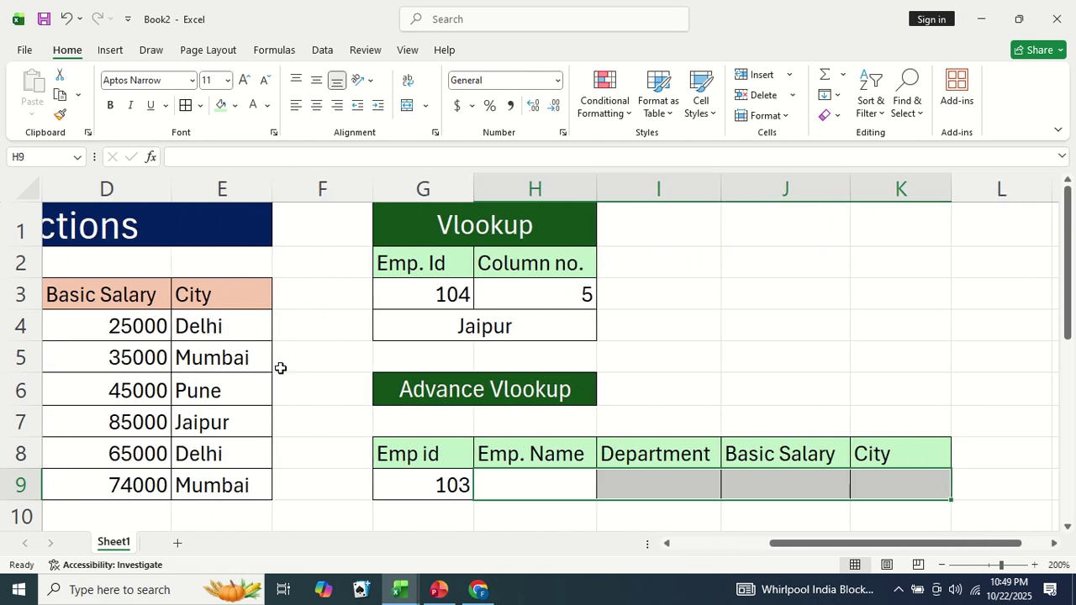
{"action": "type", "text": "=vl"}
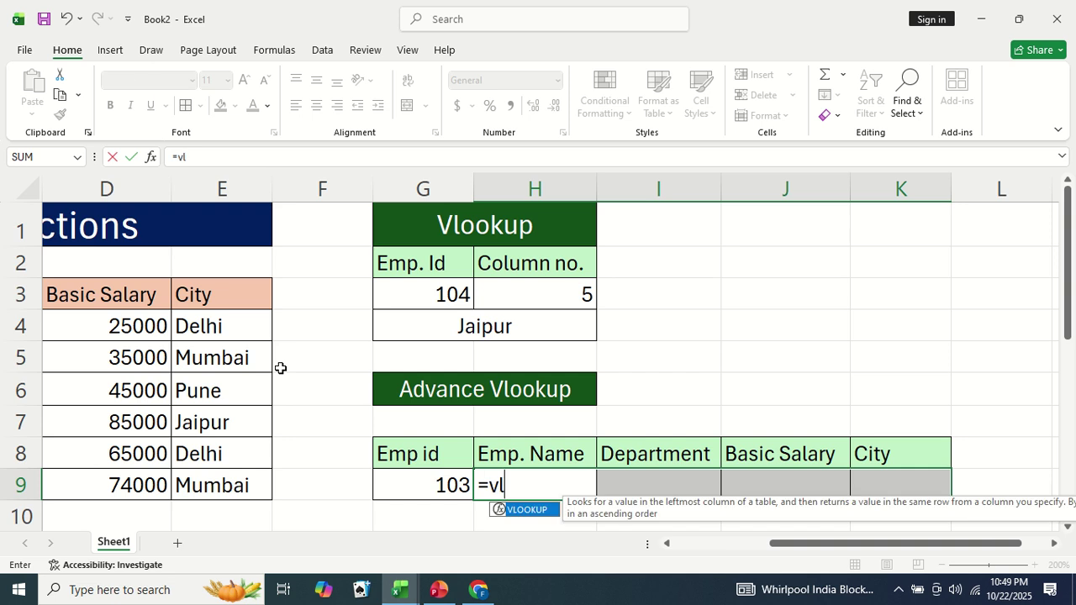
{"action": "key", "text": "Tab"}
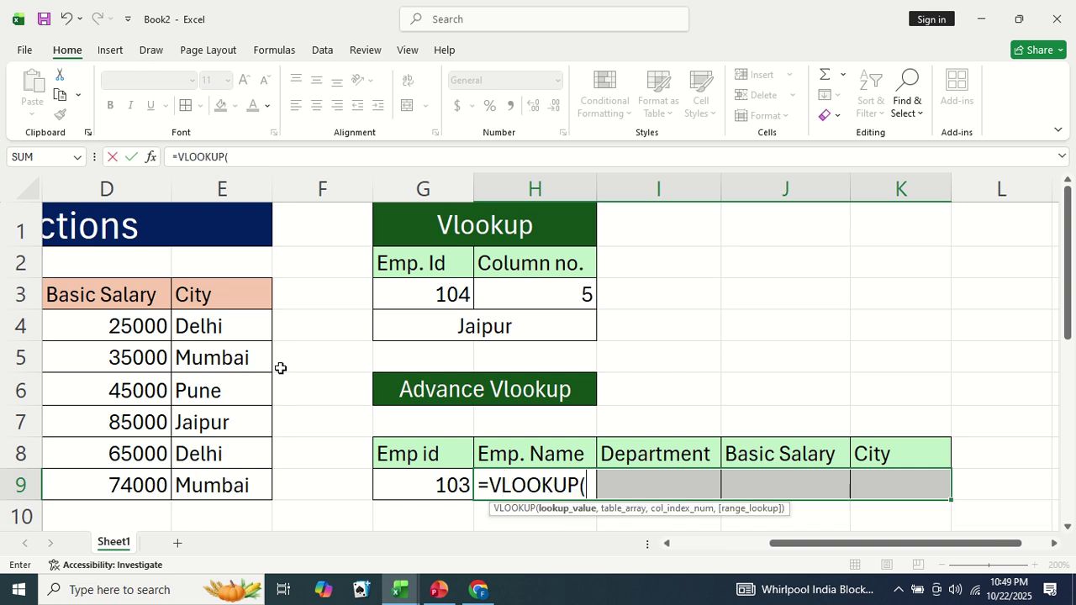
{"action": "key", "text": "Left"}
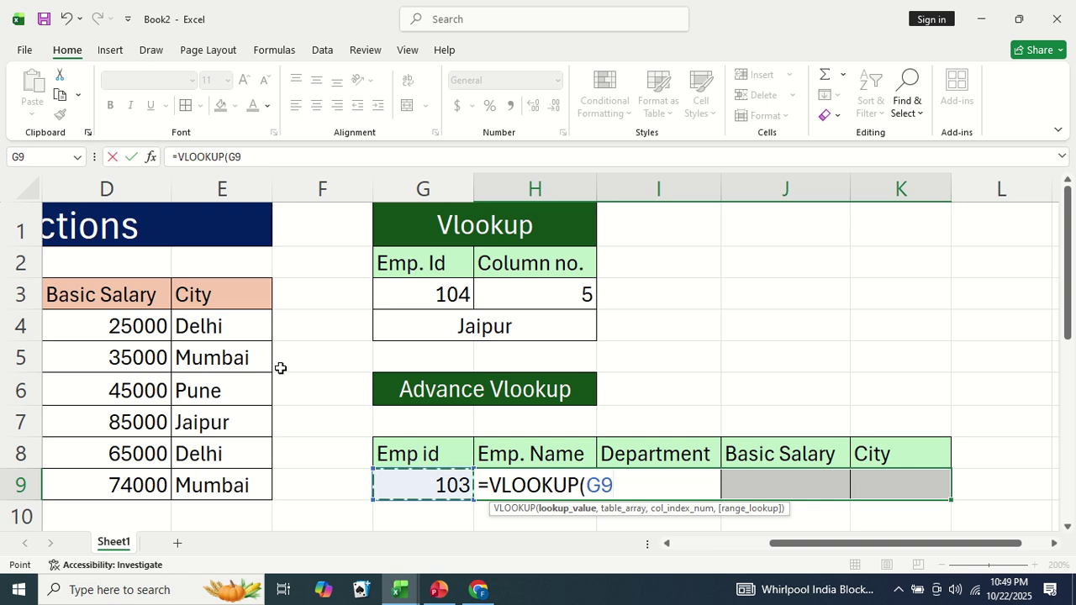
{"action": "type", "text": ","}
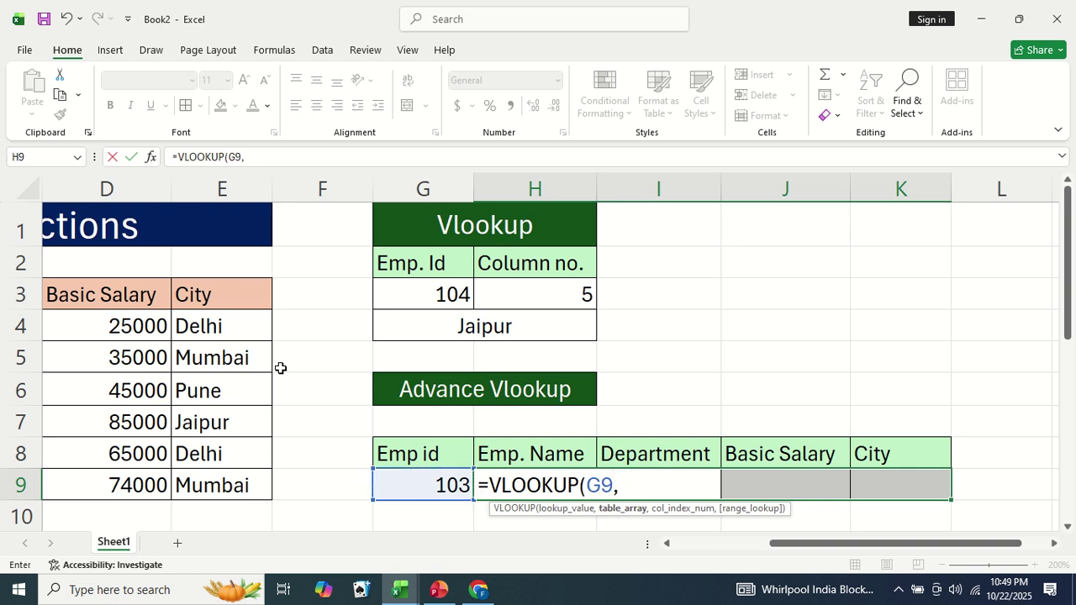
Set the formula's table array to the employee table including its headers, A3:E9.
{"action": "key", "text": "Left"}
{"action": "key", "text": "Left"}
{"action": "key", "text": "Left"}
{"action": "key", "text": "Left"}
{"action": "key", "text": "Left"}
{"action": "key", "text": "Left"}
{"action": "key", "text": "Left"}
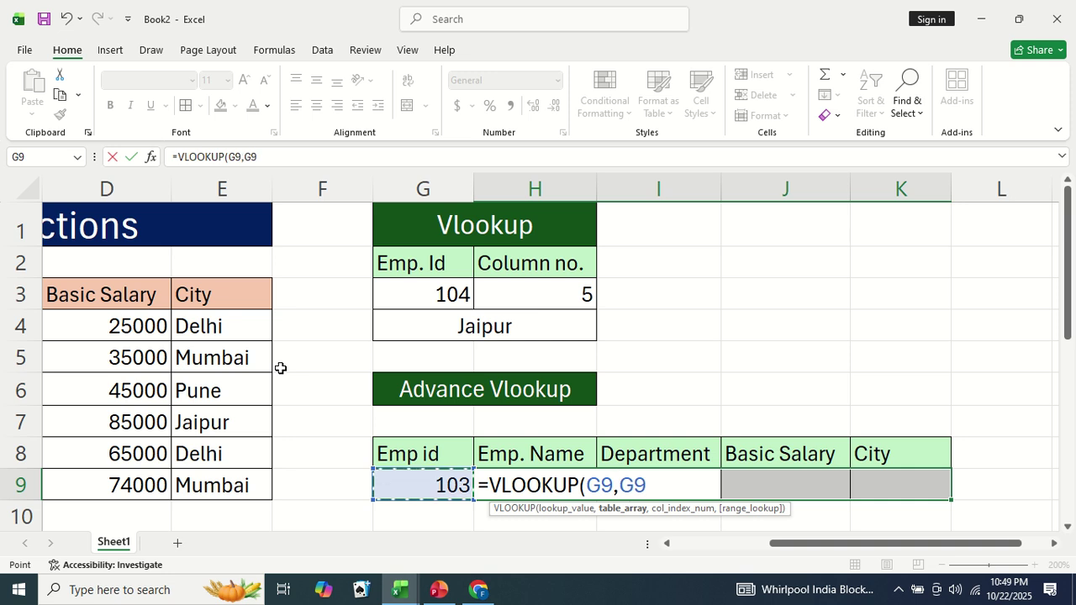
{"action": "key", "text": "Up"}
{"action": "key", "text": "Up"}
{"action": "key", "text": "Up"}
{"action": "key", "text": "Up"}
{"action": "key", "text": "Up"}
{"action": "key", "text": "Up"}
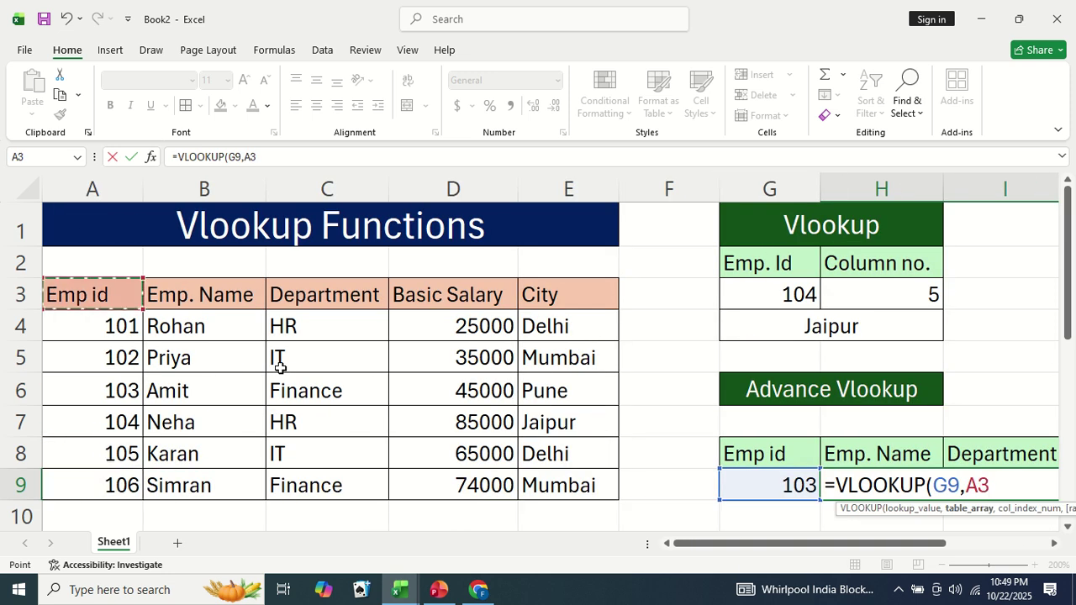
{"action": "key", "text": "shift+Right"}
{"action": "key", "text": "shift+Right"}
{"action": "key", "text": "shift+Right"}
{"action": "key", "text": "shift+Right"}
{"action": "key", "text": "shift+Down"}
{"action": "key", "text": "shift+Down"}
{"action": "key", "text": "shift+Down"}
{"action": "key", "text": "shift+Down"}
{"action": "key", "text": "shift+Down"}
{"action": "key", "text": "shift+Down"}
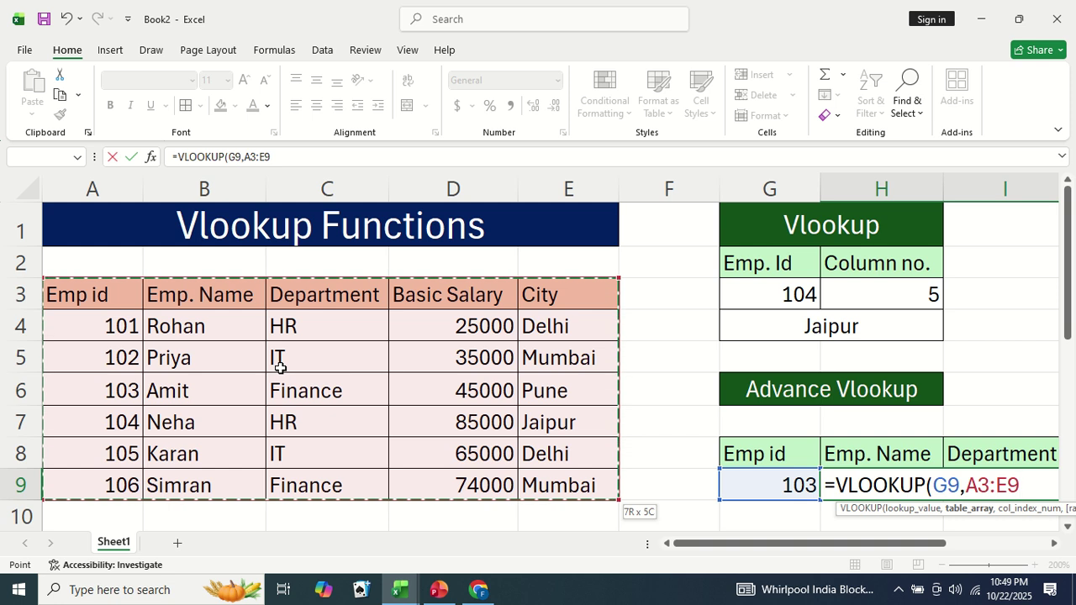
{"action": "type", "text": ","}
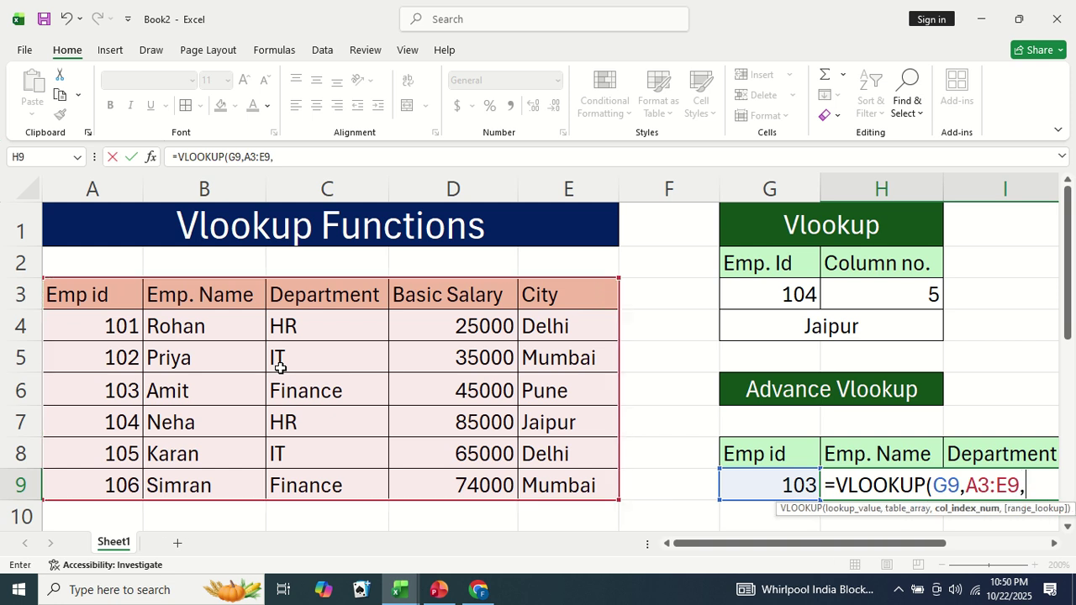
Complete the VLOOKUP with column indexes {2,3,4,5} and exact match 0, and enter it as an array formula in H9:K9.
{"action": "type", "text": "{2,3"}
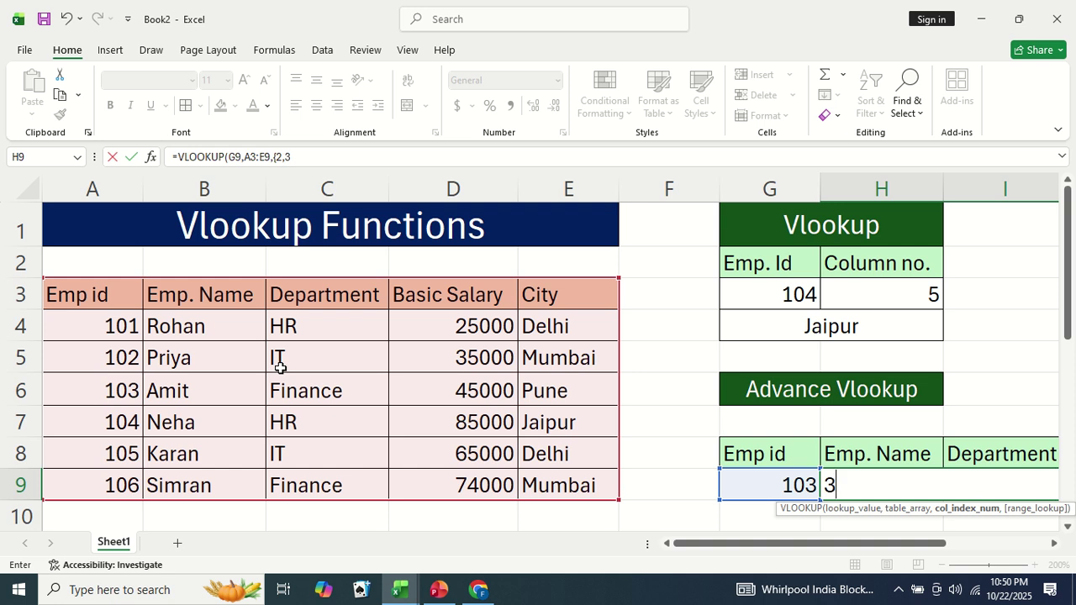
{"action": "type", "text": ","}
{"action": "type", "text": "4,5}"}
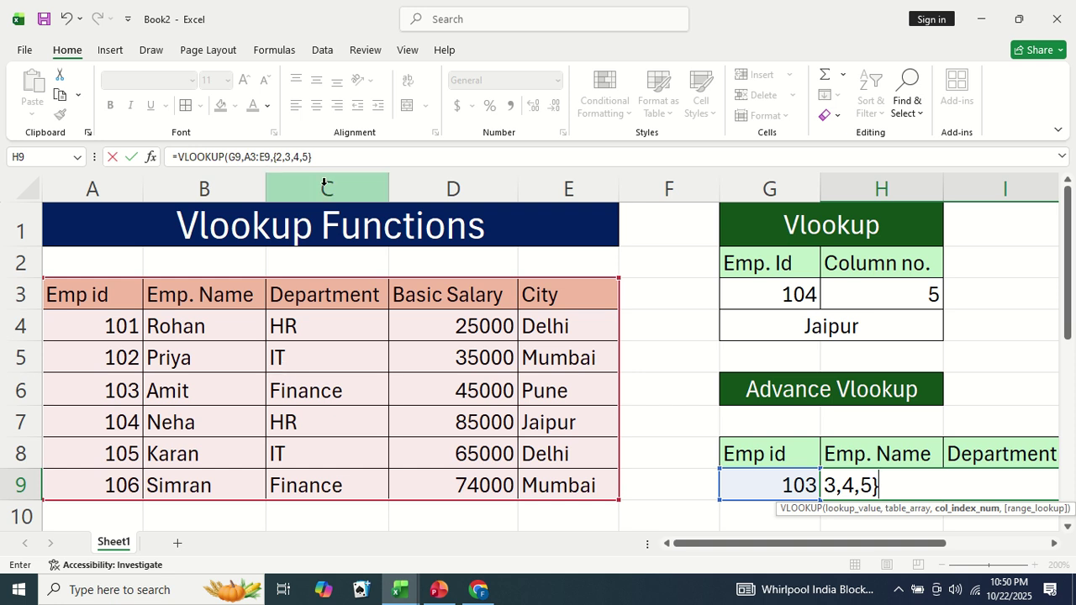
{"action": "type", "text": ","}
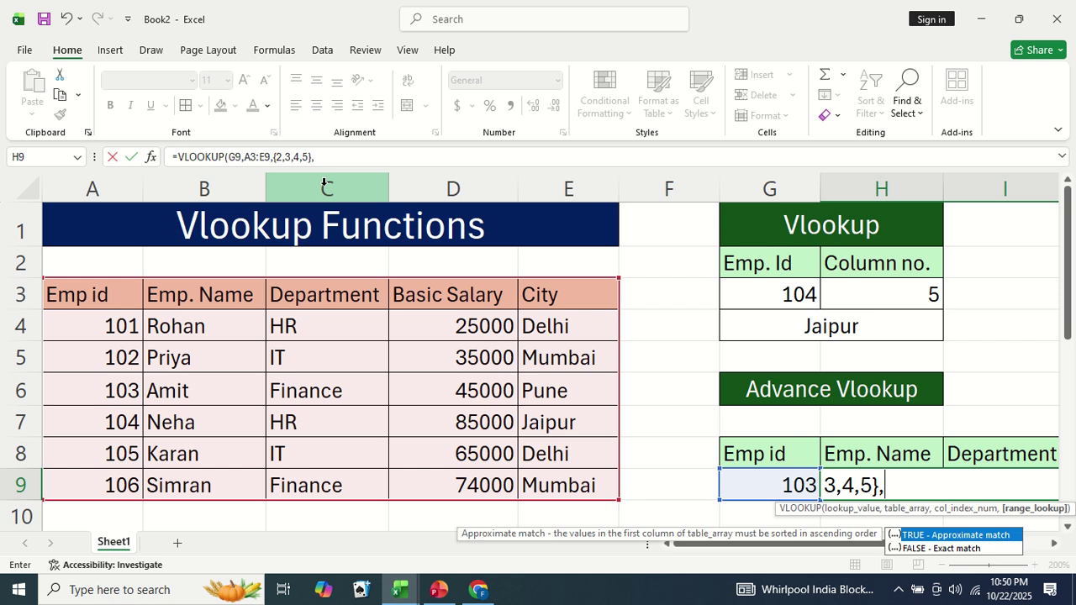
{"action": "type", "text": "0)"}
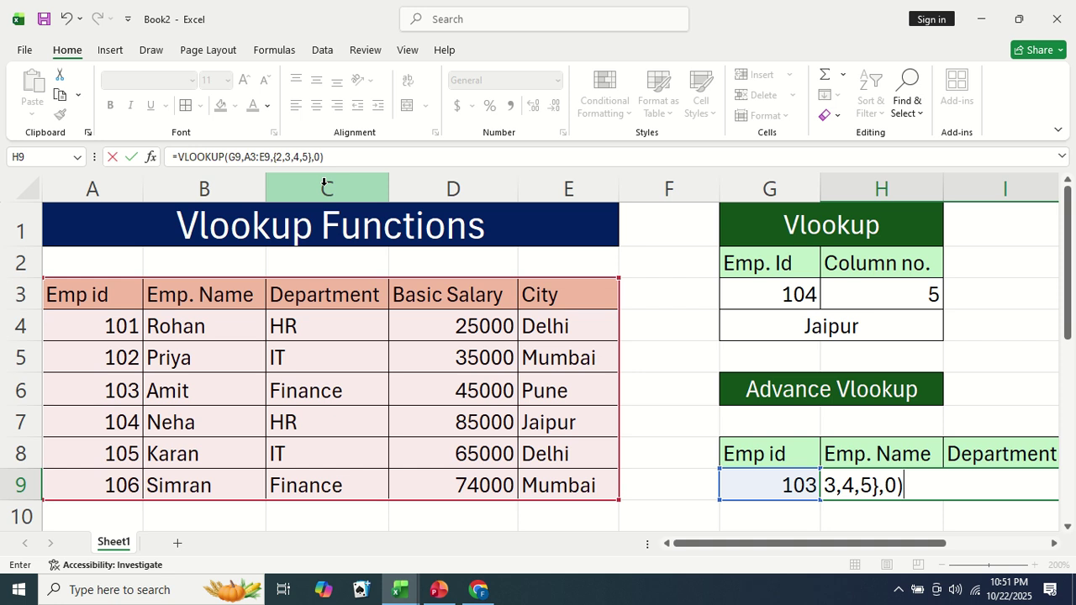
{"action": "key", "text": "ctrl+shift+Return"}
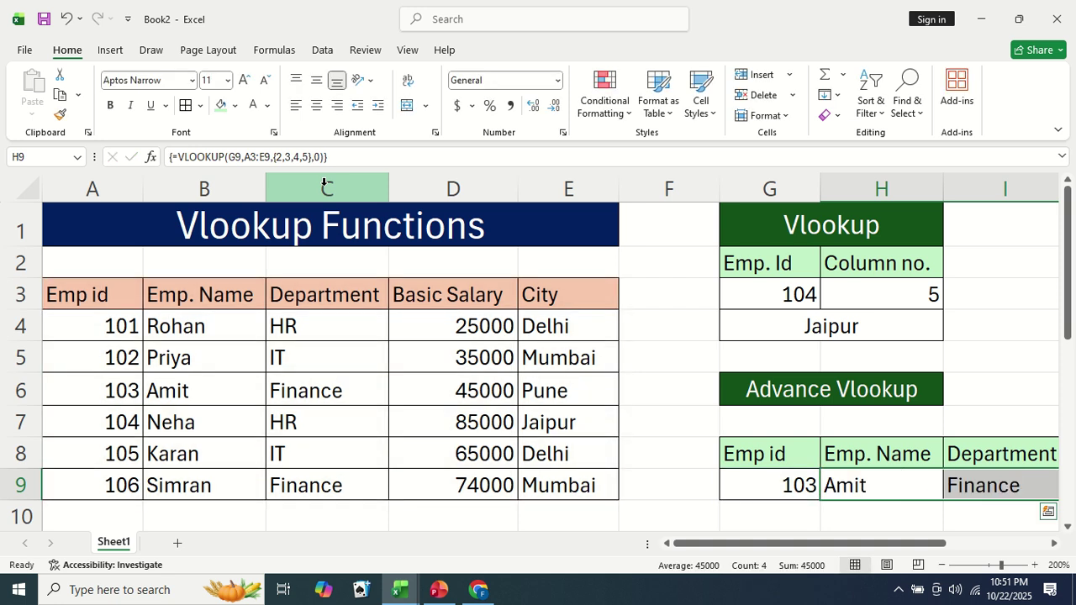
Choose 104 as the Emp id in cell G9 from its list of allowed values.
{"action": "key", "text": "Right"}
{"action": "key", "text": "Right"}
{"action": "key", "text": "Right"}
{"action": "key", "text": "Right"}
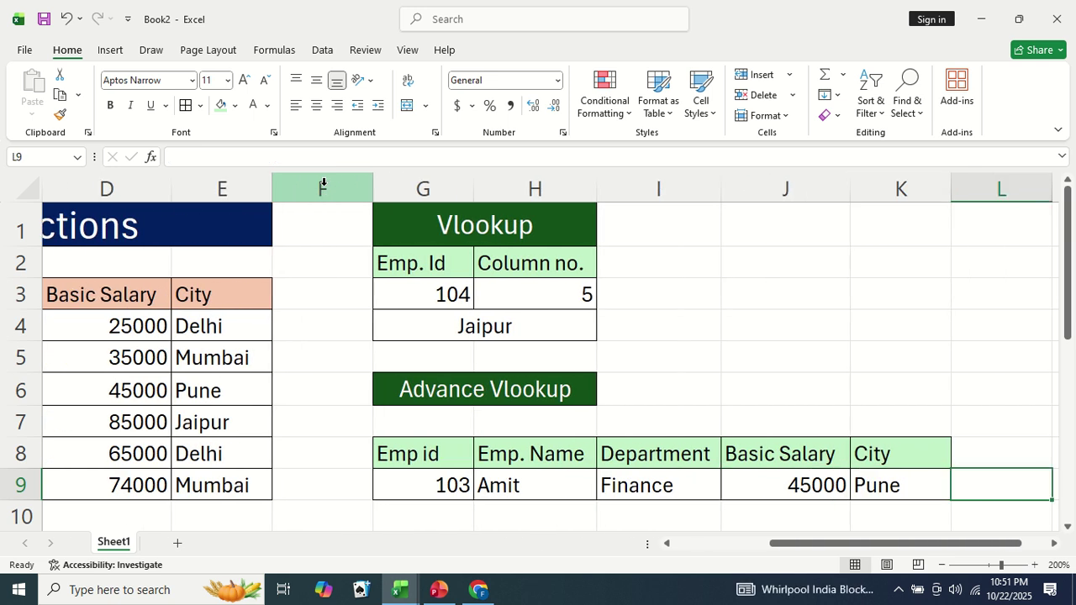
{"action": "key", "text": "Left"}
{"action": "key", "text": "Left"}
{"action": "key", "text": "Left"}
{"action": "key", "text": "Left"}
{"action": "key", "text": "Left"}
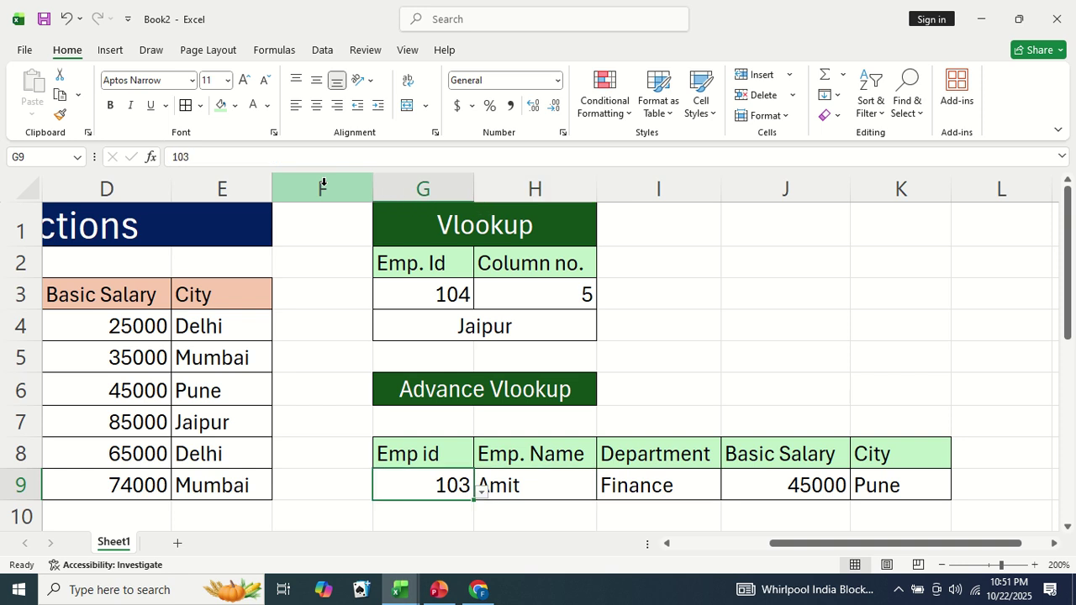
{"action": "key", "text": "alt+Down"}
{"action": "key", "text": "Down"}
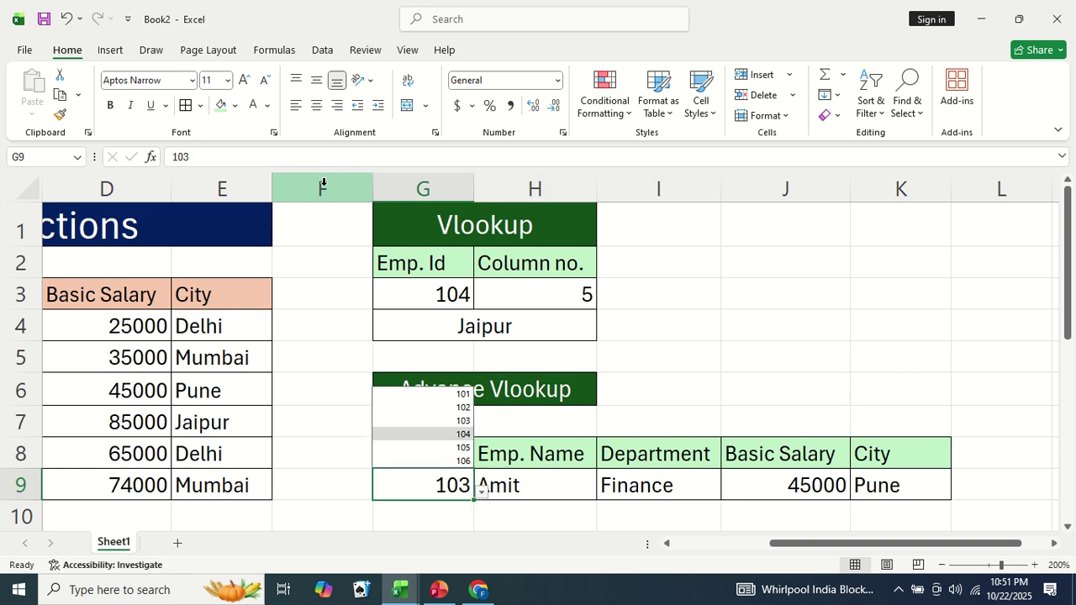
{"action": "key", "text": "Return"}
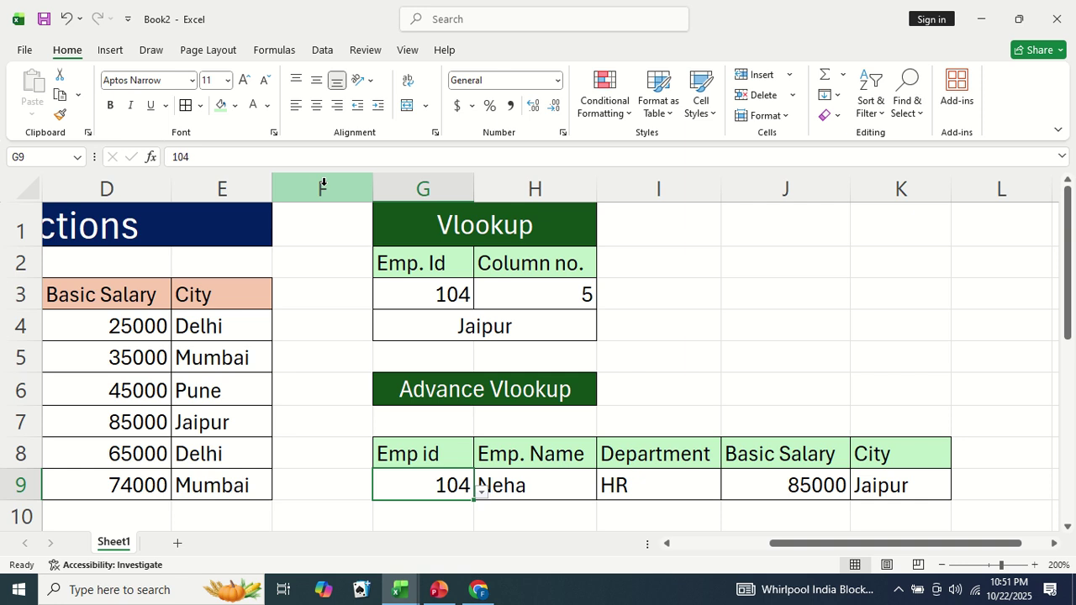
Fill the Advance Vlookup row G9:K9 down into row 10.
{"action": "key", "text": "Right"}
{"action": "key", "text": "Left"}
{"action": "key", "text": "ctrl+shift+Right"}
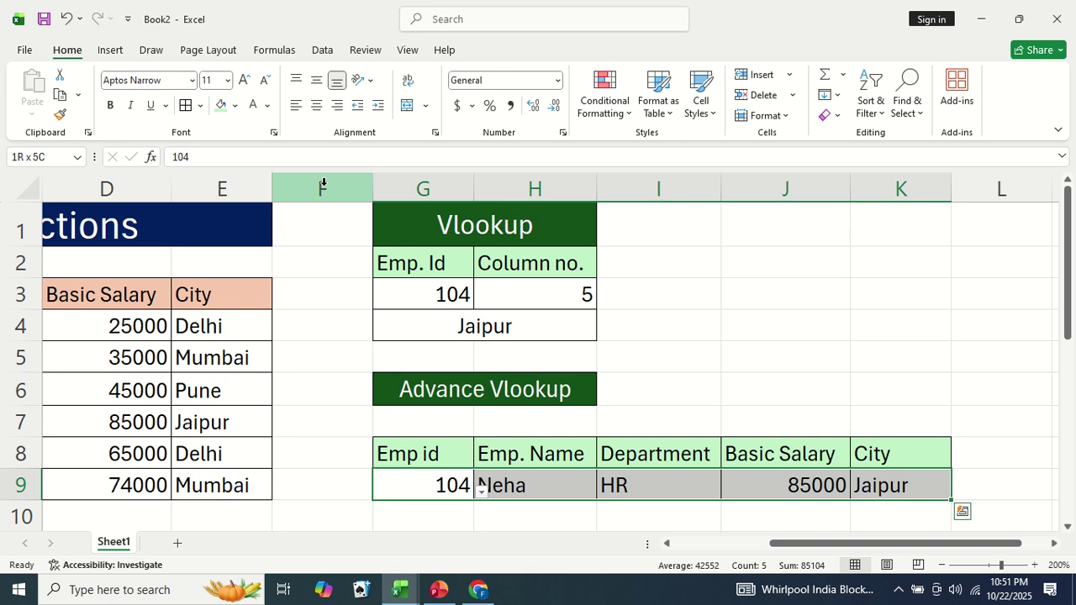
{"action": "key", "text": "shift+Down"}
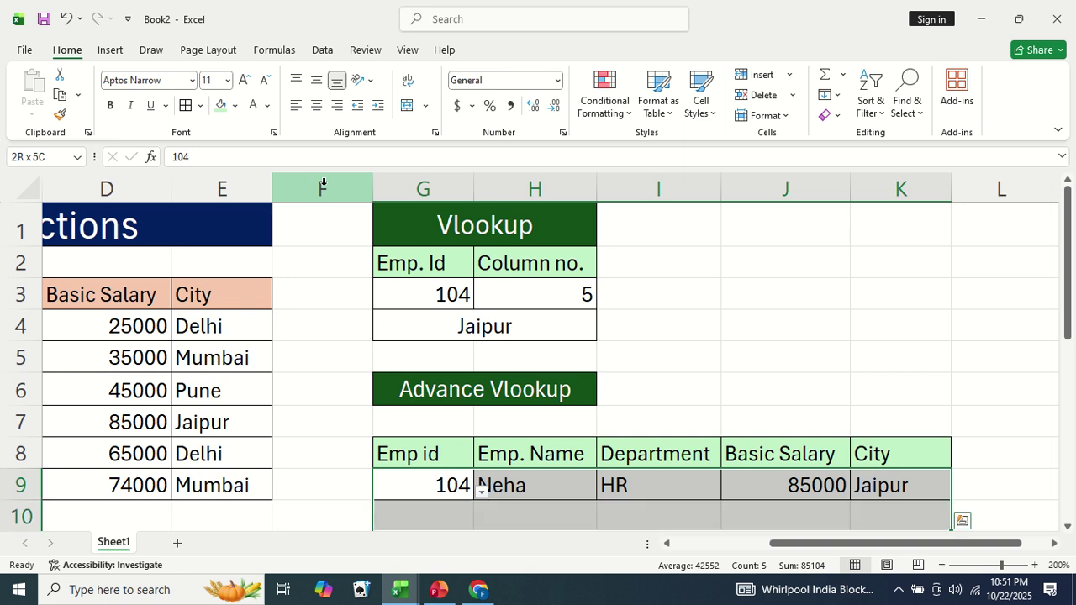
{"action": "key", "text": "ctrl+d"}
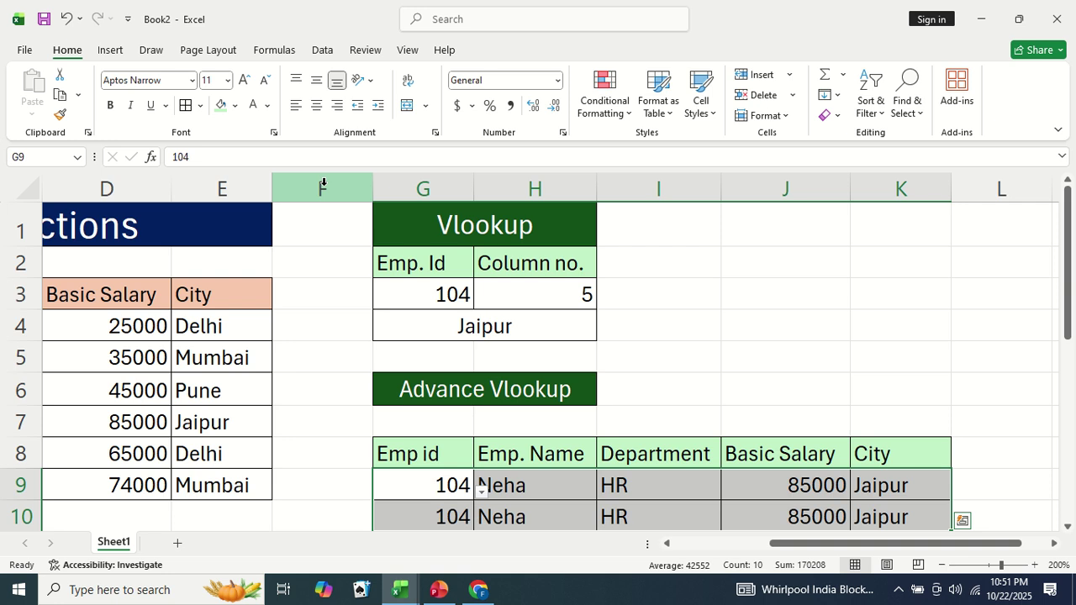
Choose 102 as the Emp id in cell G10 from its list of allowed values.
{"action": "key", "text": "Down"}
{"action": "key", "text": "alt+Down"}
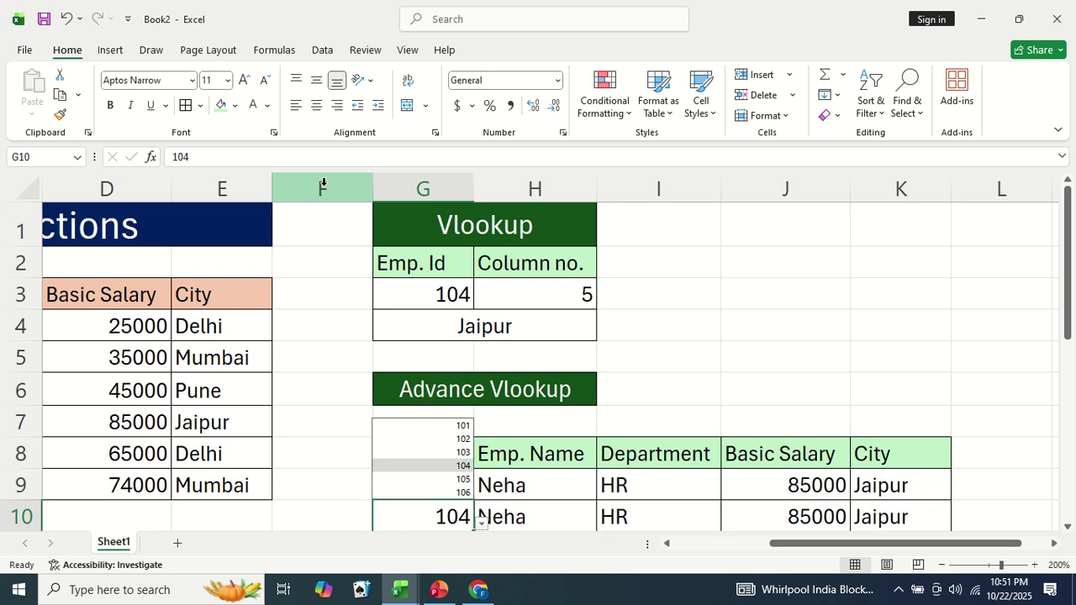
{"action": "key", "text": "Up"}
{"action": "key", "text": "Up"}
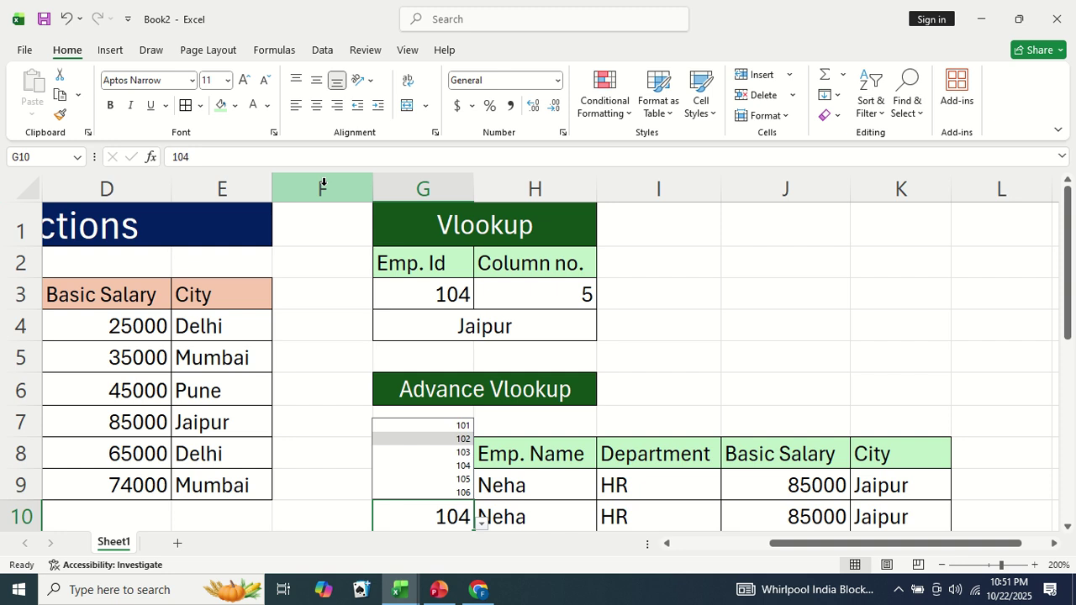
{"action": "key", "text": "Return"}
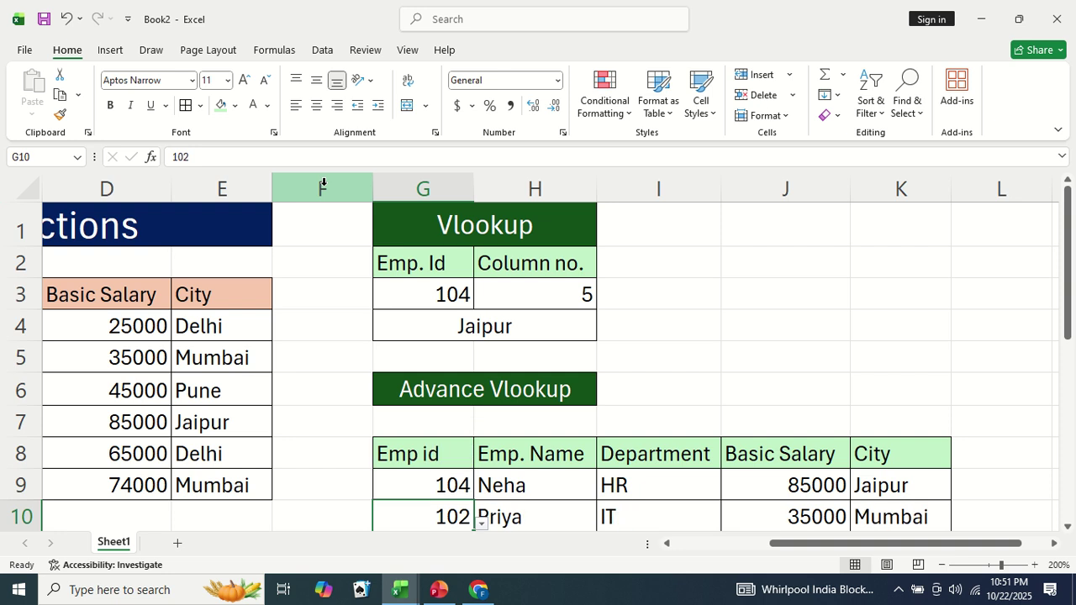
Examine the copied VLOOKUP formula in H10 to check which table range it refers to.
{"action": "key", "text": "Right"}
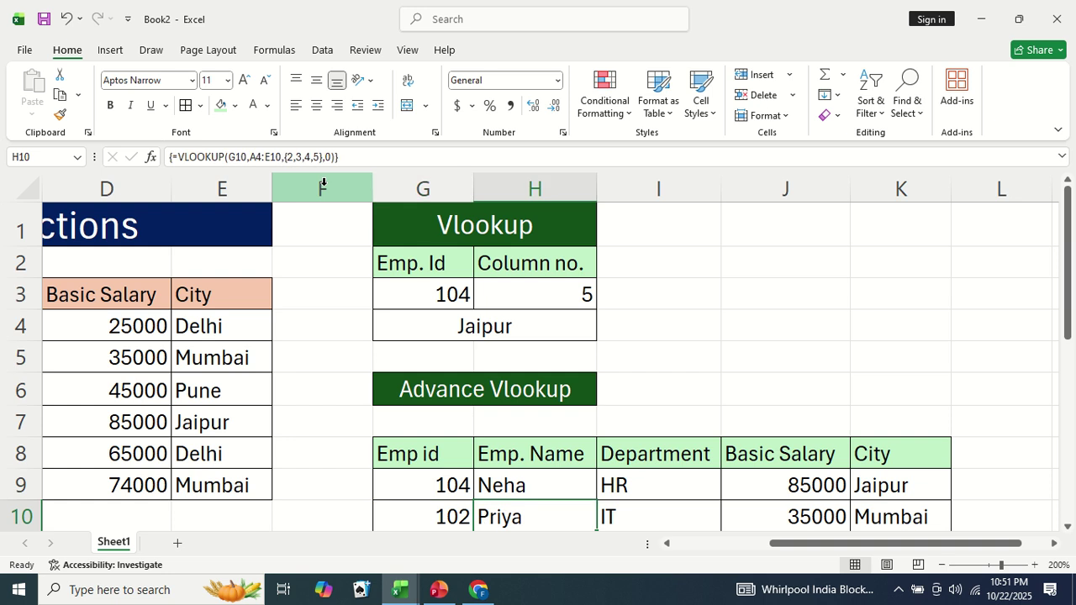
{"action": "key", "text": "F2"}
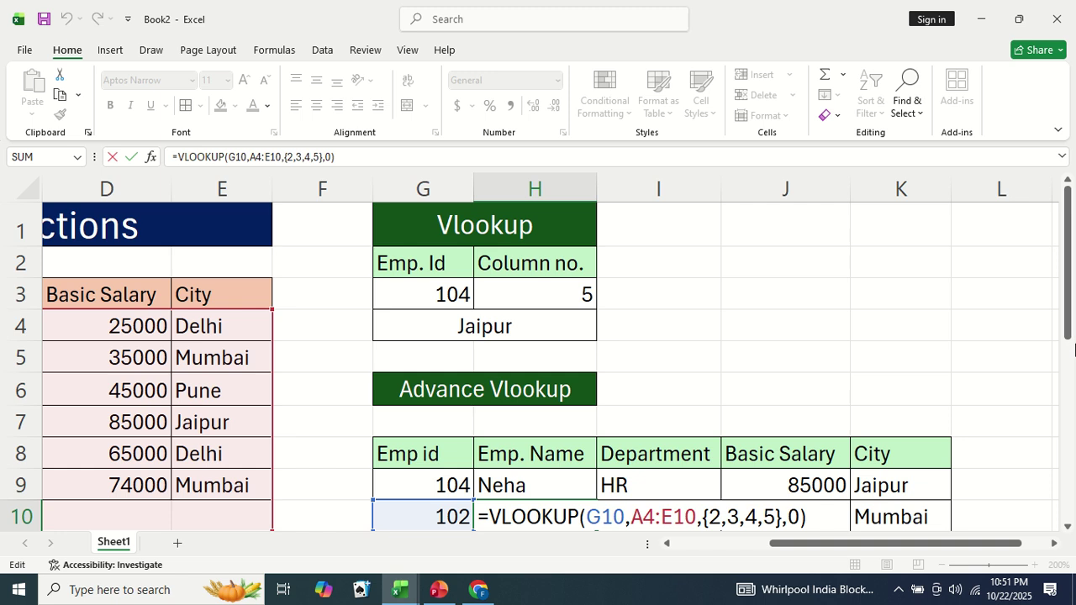
{"action": "left_click_drag", "start_coordinate": [1074, 350], "coordinate": [1071, 368]}
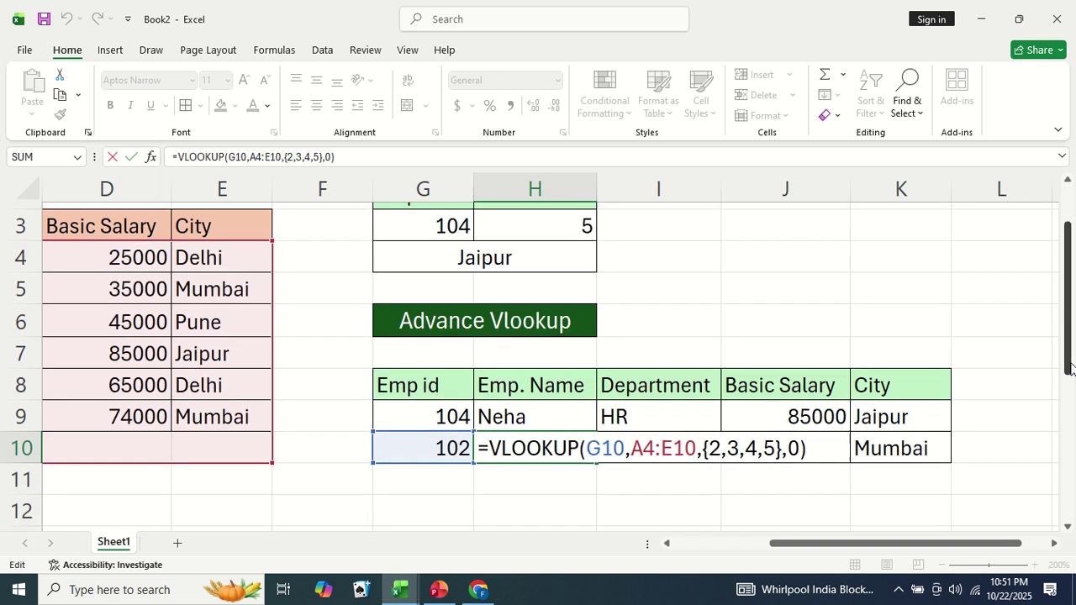
{"action": "left_click_drag", "start_coordinate": [880, 545], "coordinate": [881, 545]}
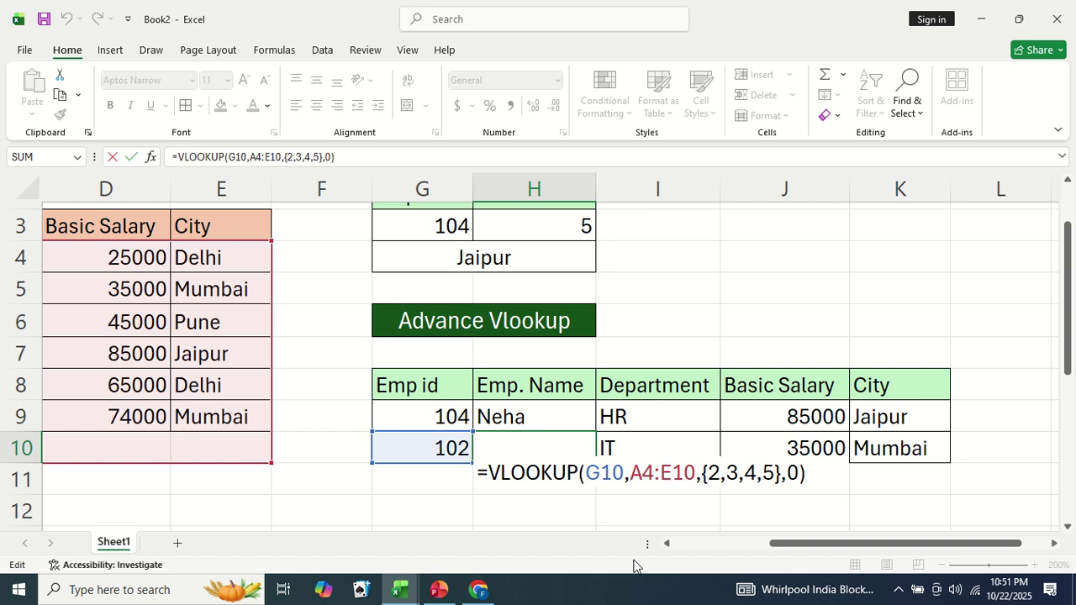
{"action": "key", "text": "ctrl+shift+Return"}
Make the table range in H9's VLOOKUP absolute as $A$3:$E$9 and re-enter it as an array formula.
{"action": "key", "text": "Up"}
{"action": "key", "text": "Up"}
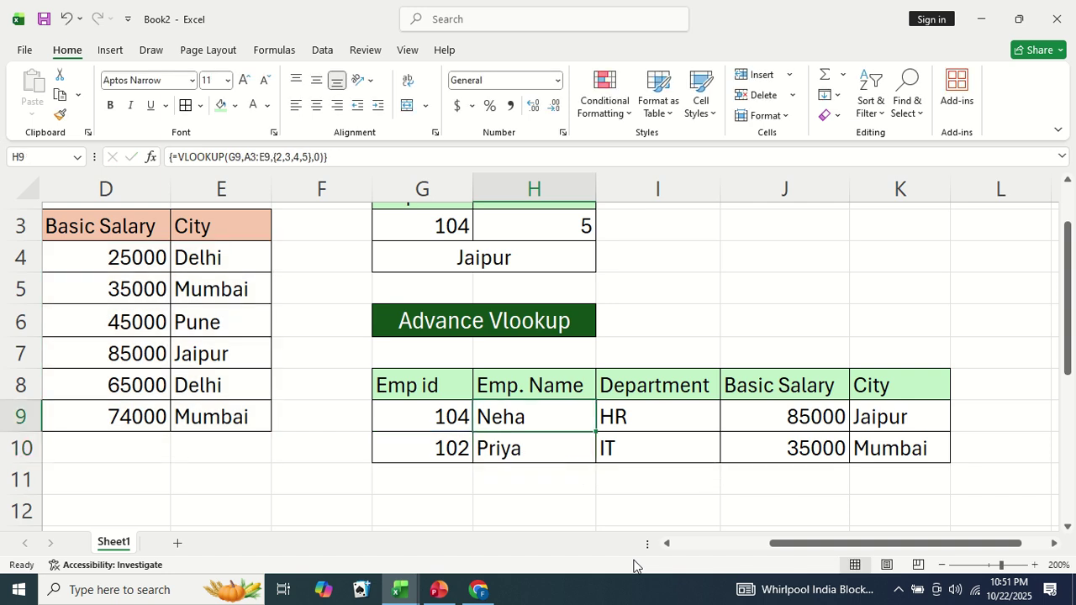
{"action": "key", "text": "F2"}
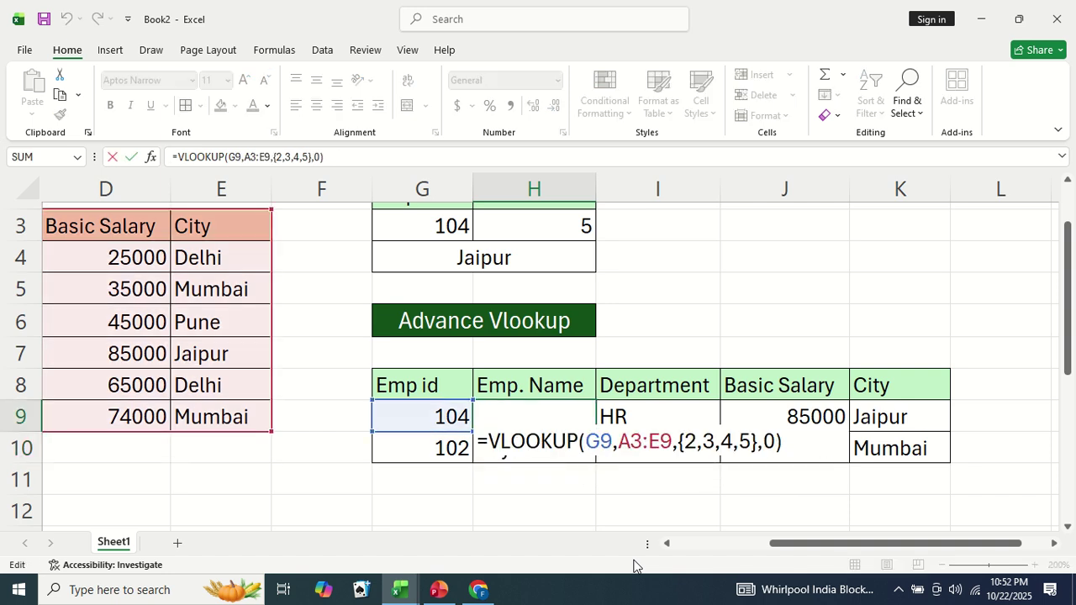
{"action": "key", "text": "Left"}
{"action": "key", "text": "Left"}
{"action": "key", "text": "Left"}
{"action": "key", "text": "Left"}
{"action": "key", "text": "Left"}
{"action": "key", "text": "Left"}
{"action": "key", "text": "Left"}
{"action": "key", "text": "Left"}
{"action": "key", "text": "Left"}
{"action": "key", "text": "Left"}
{"action": "key", "text": "Left"}
{"action": "key", "text": "Left"}
{"action": "key", "text": "Left"}
{"action": "key", "text": "Left"}
{"action": "key", "text": "Left"}
{"action": "key", "text": "Left"}
{"action": "key", "text": "Left"}
{"action": "key", "text": "Left"}
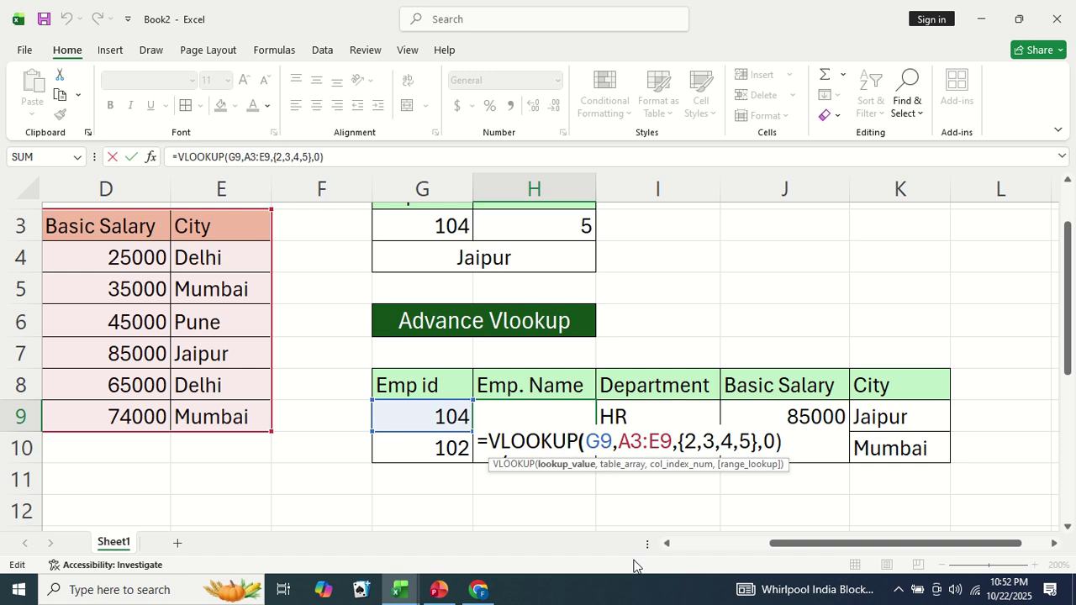
{"action": "key", "text": "Right"}
{"action": "key", "text": "shift+Right"}
{"action": "key", "text": "shift+Right"}
{"action": "key", "text": "shift+Right"}
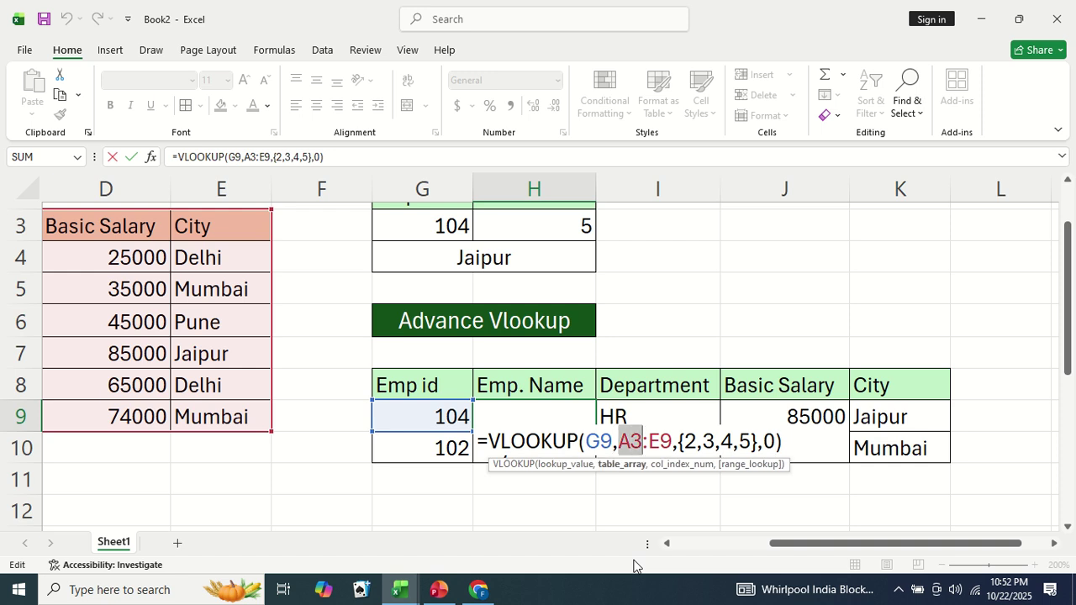
{"action": "key", "text": "shift+Right"}
{"action": "key", "text": "shift+Right"}
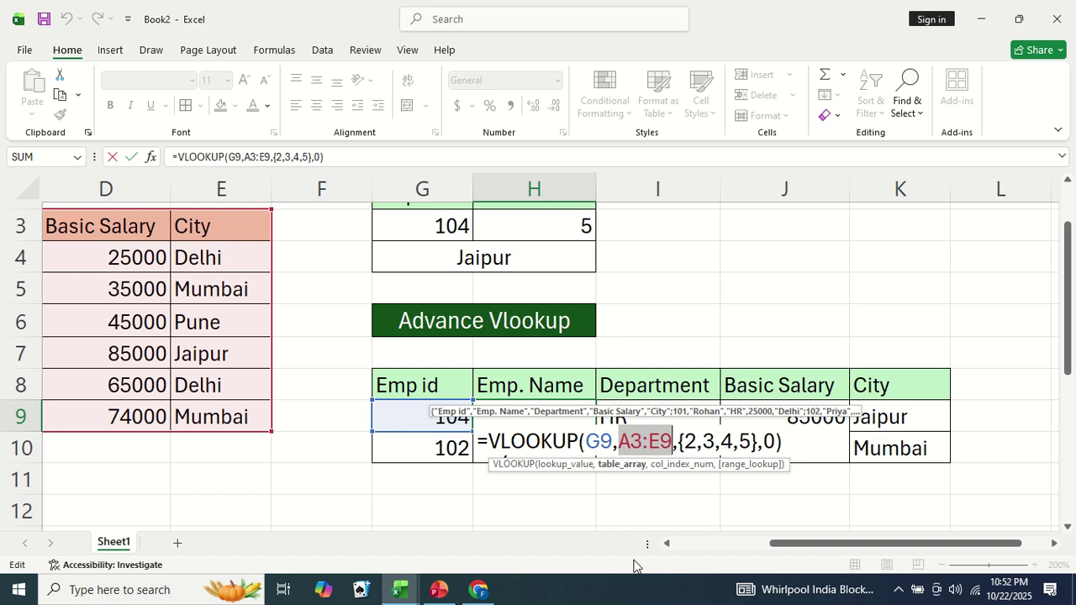
{"action": "key", "text": "F4"}
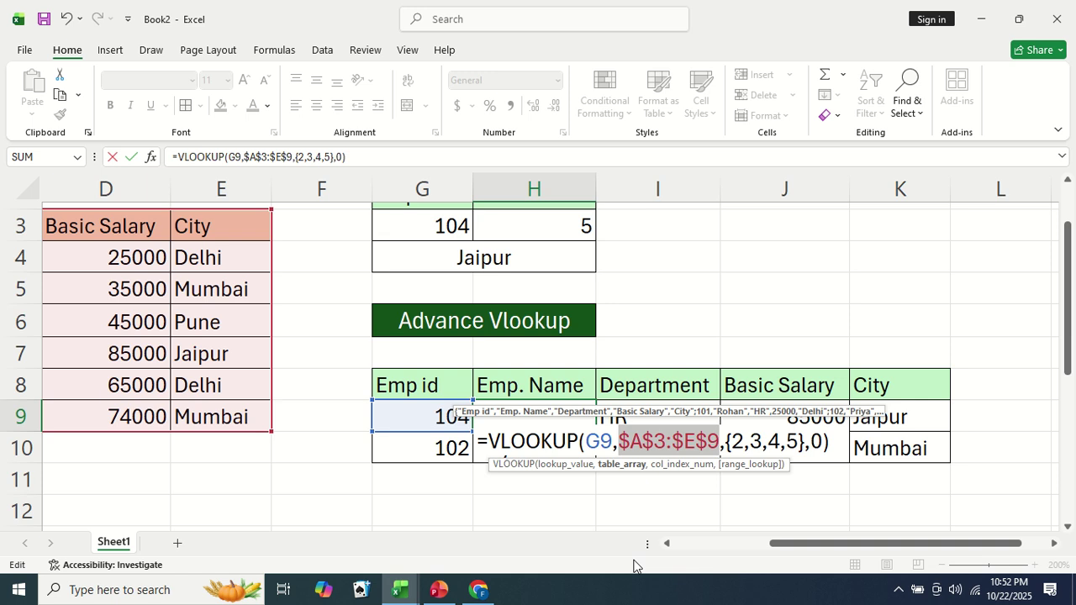
{"action": "key", "text": "ctrl+shift+Return"}
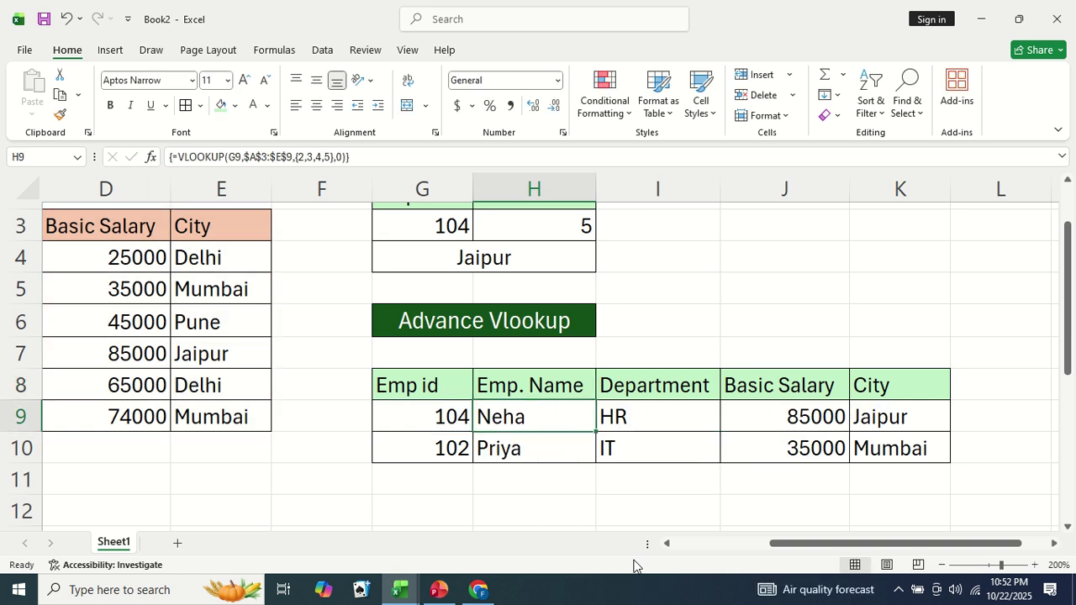
Fill the array formula in H9:K9 down into row 10 and check the table range used in H10.
{"action": "key", "text": "ctrl+shift+Right"}
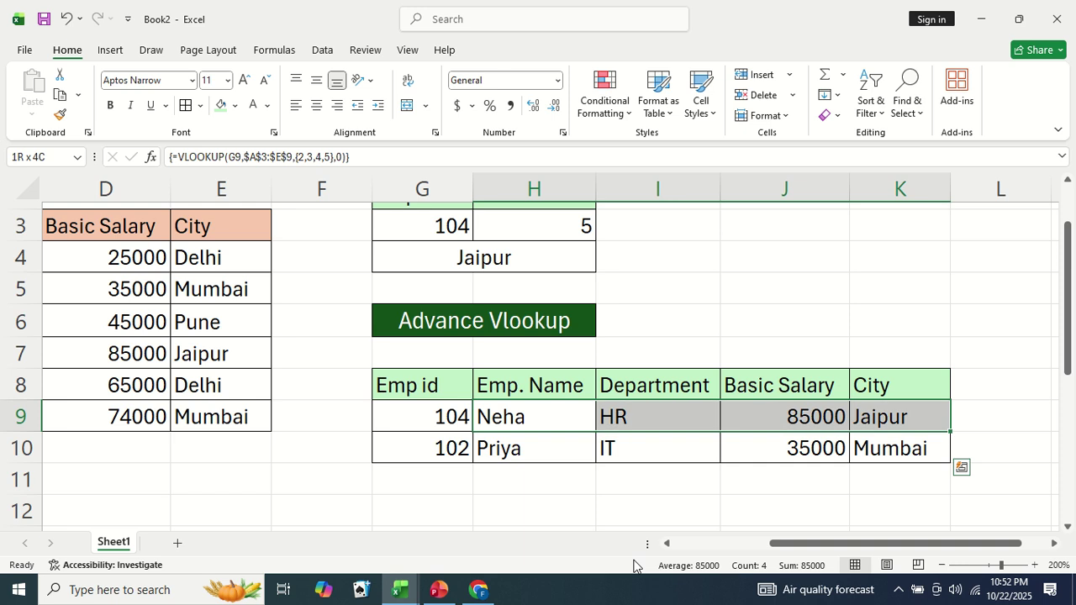
{"action": "key", "text": "ctrl+shift+Down"}
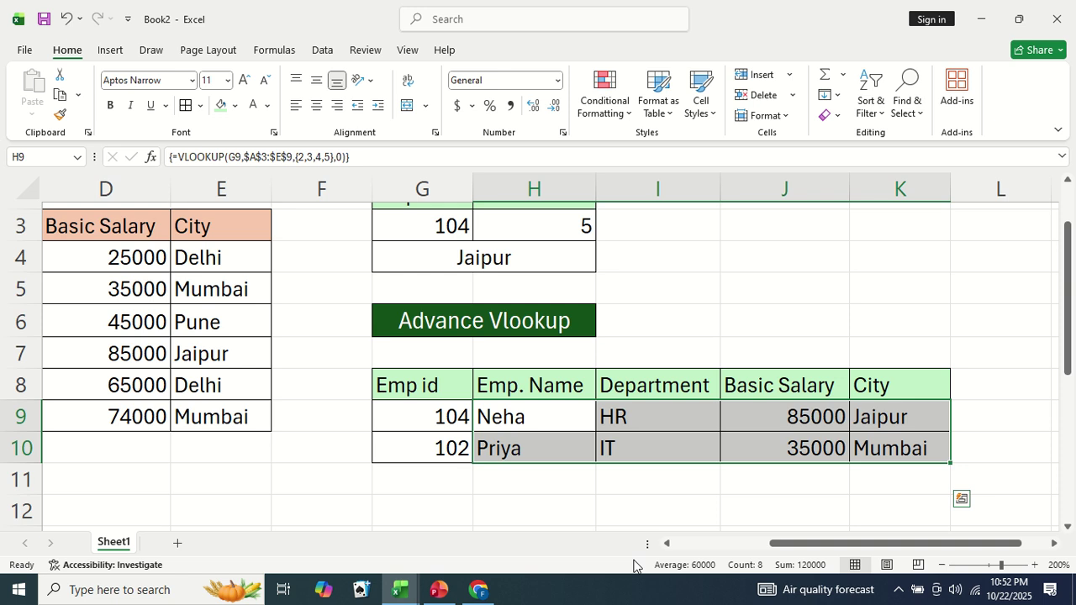
{"action": "key", "text": "Down"}
{"action": "key", "text": "F2"}
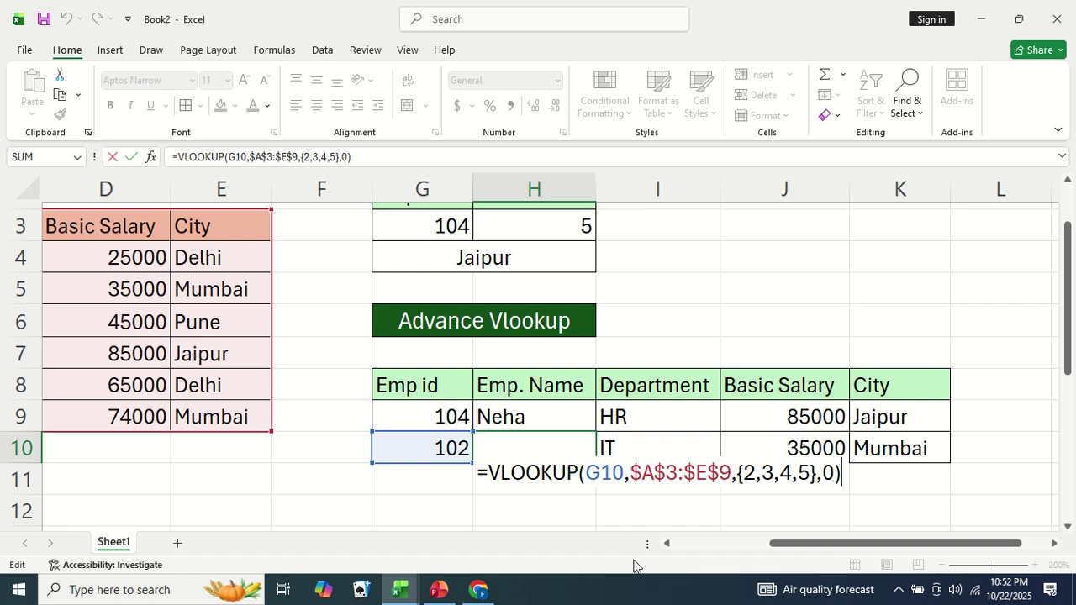
{"action": "key", "text": "Return"}
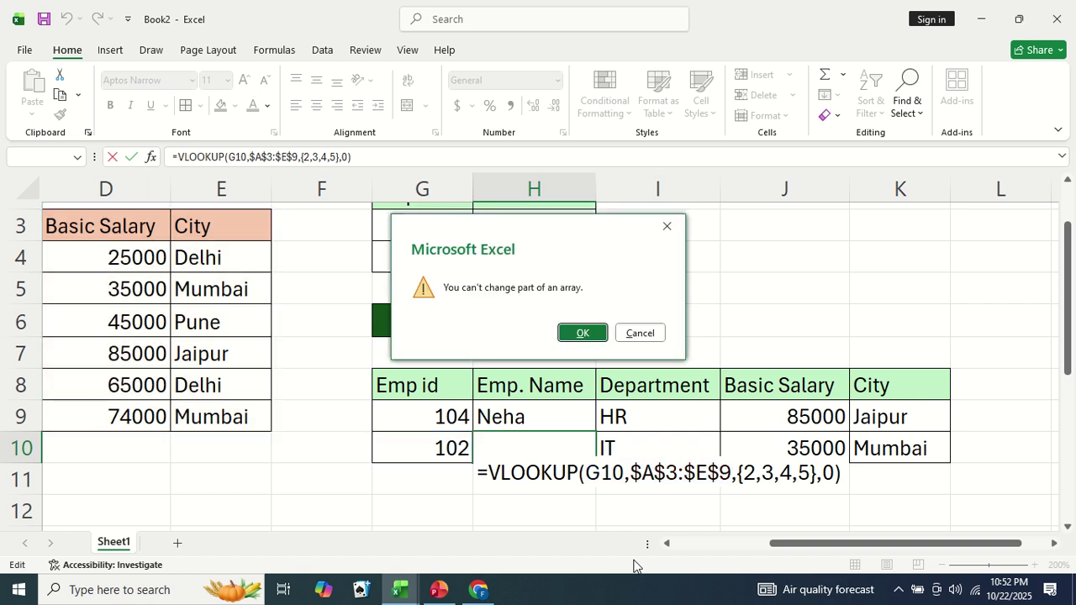
{"action": "key", "text": "Escape"}
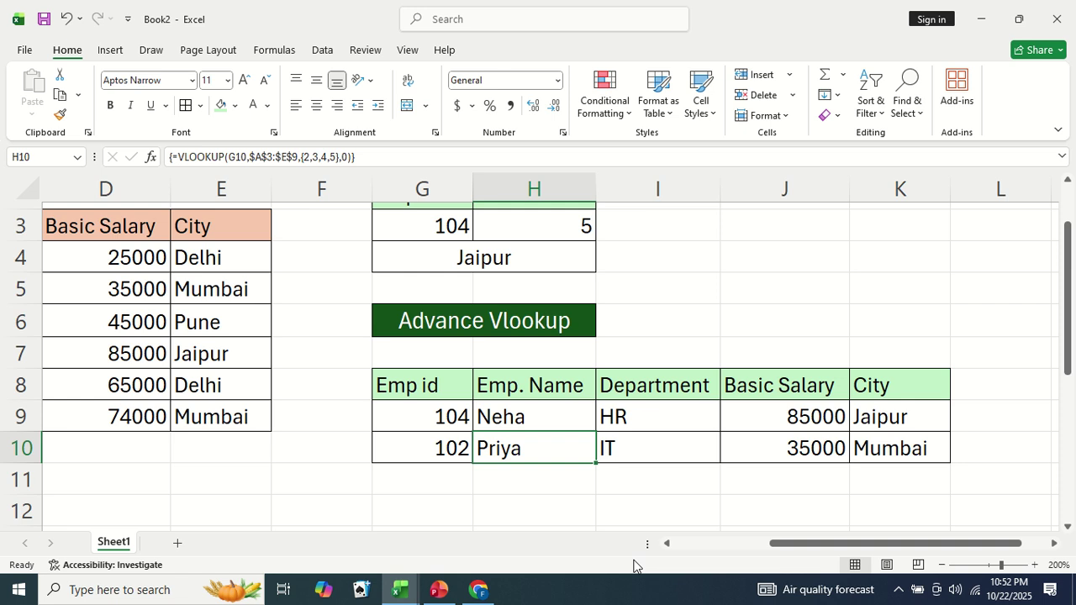